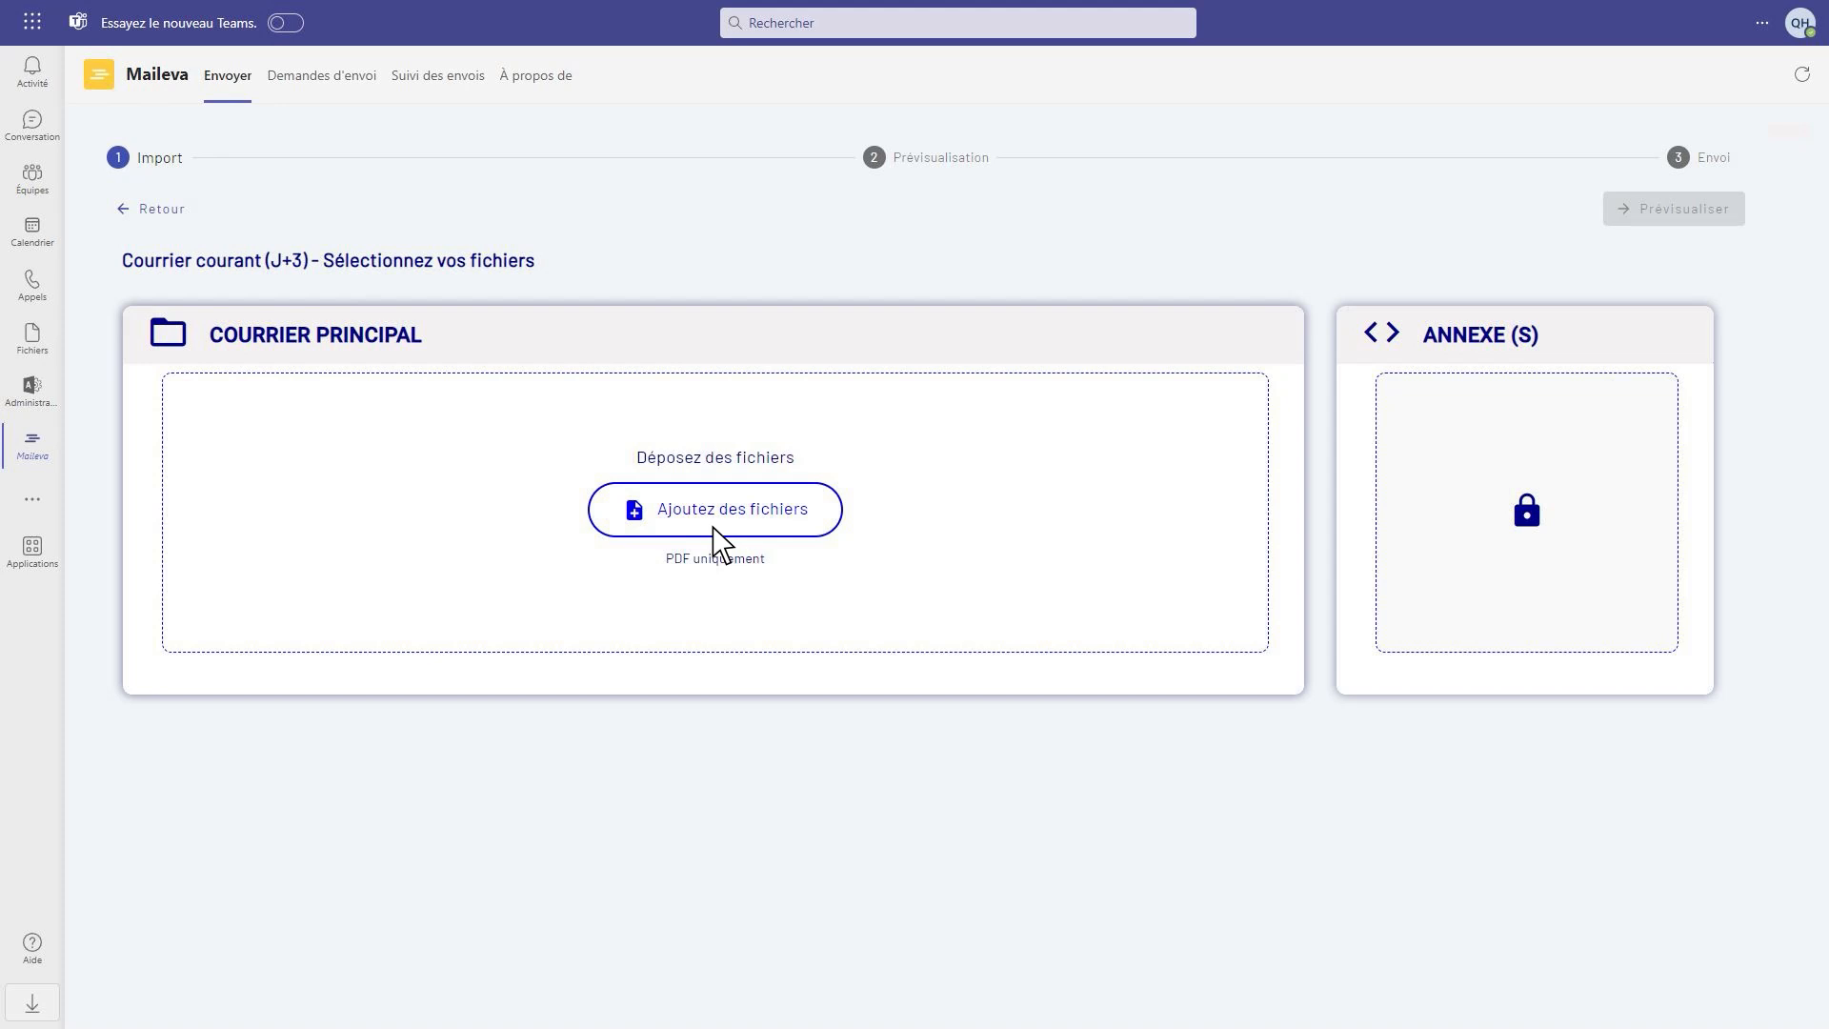
# Add Courrier_Multi_Destinataires.pdf from the Annexe folder as the main letter of the mailing
pyautogui.click(714, 531)
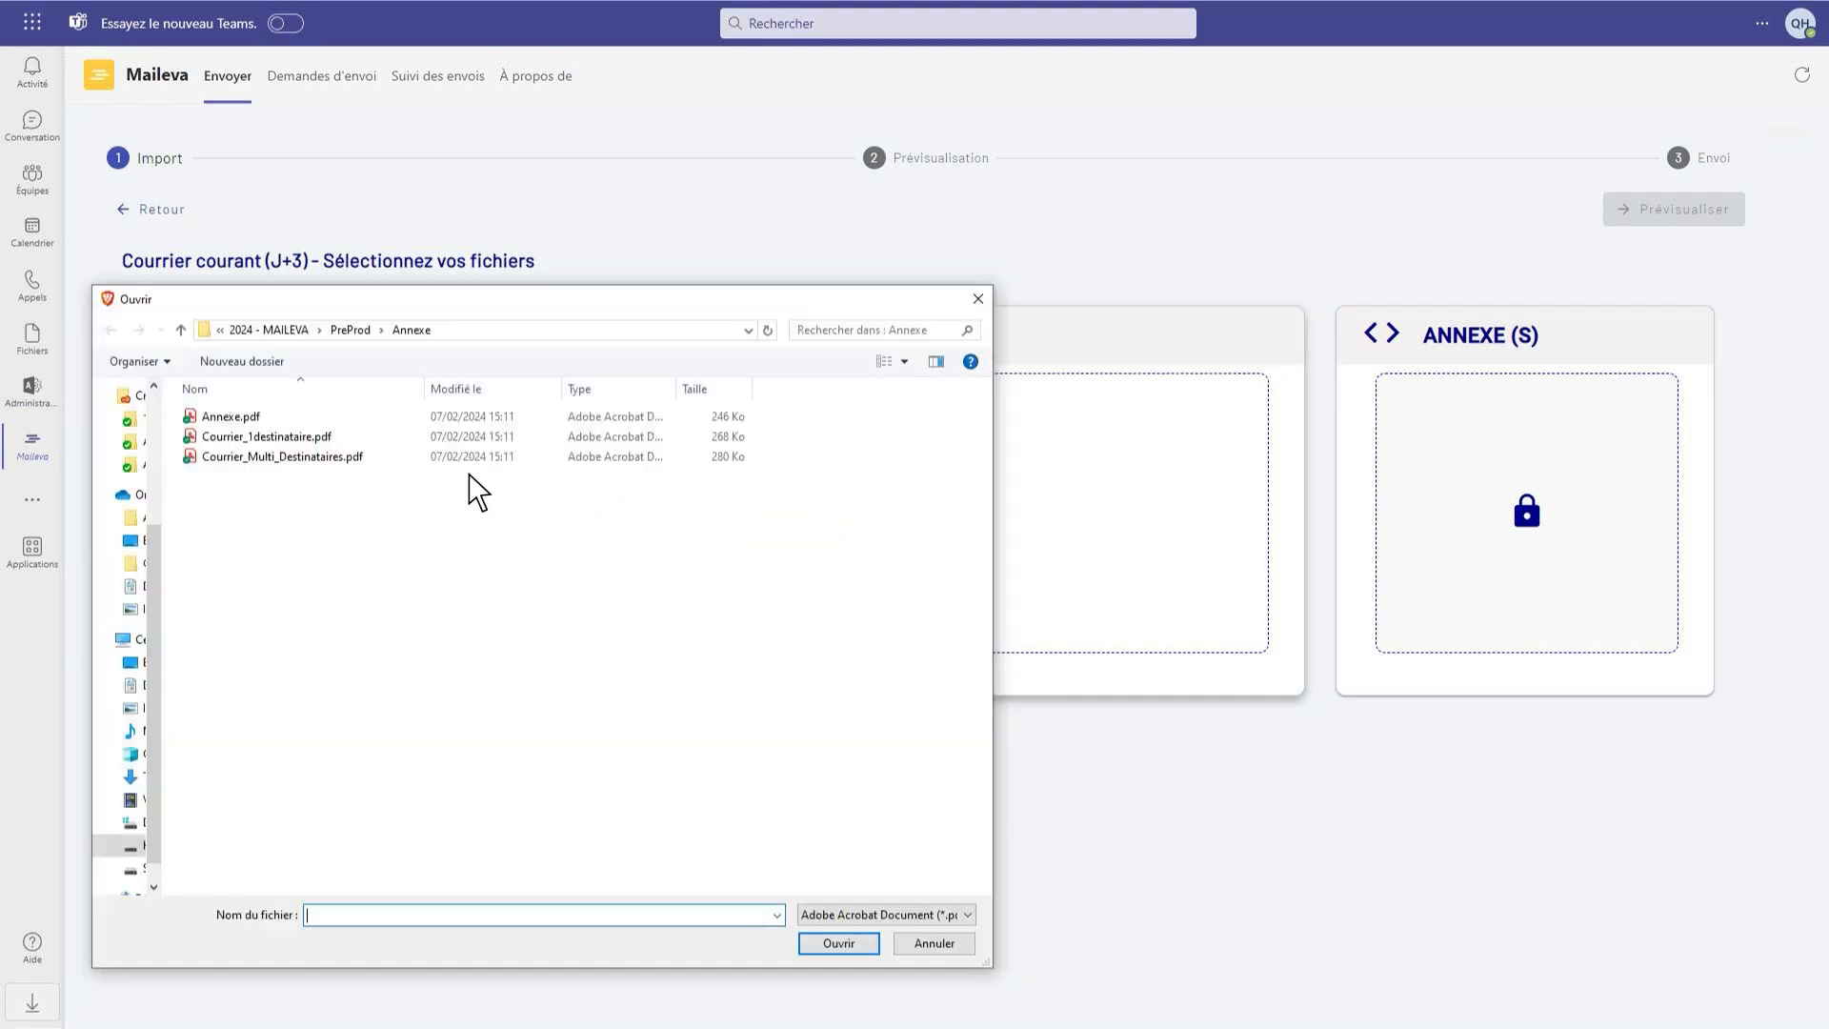
pyautogui.click(229, 466)
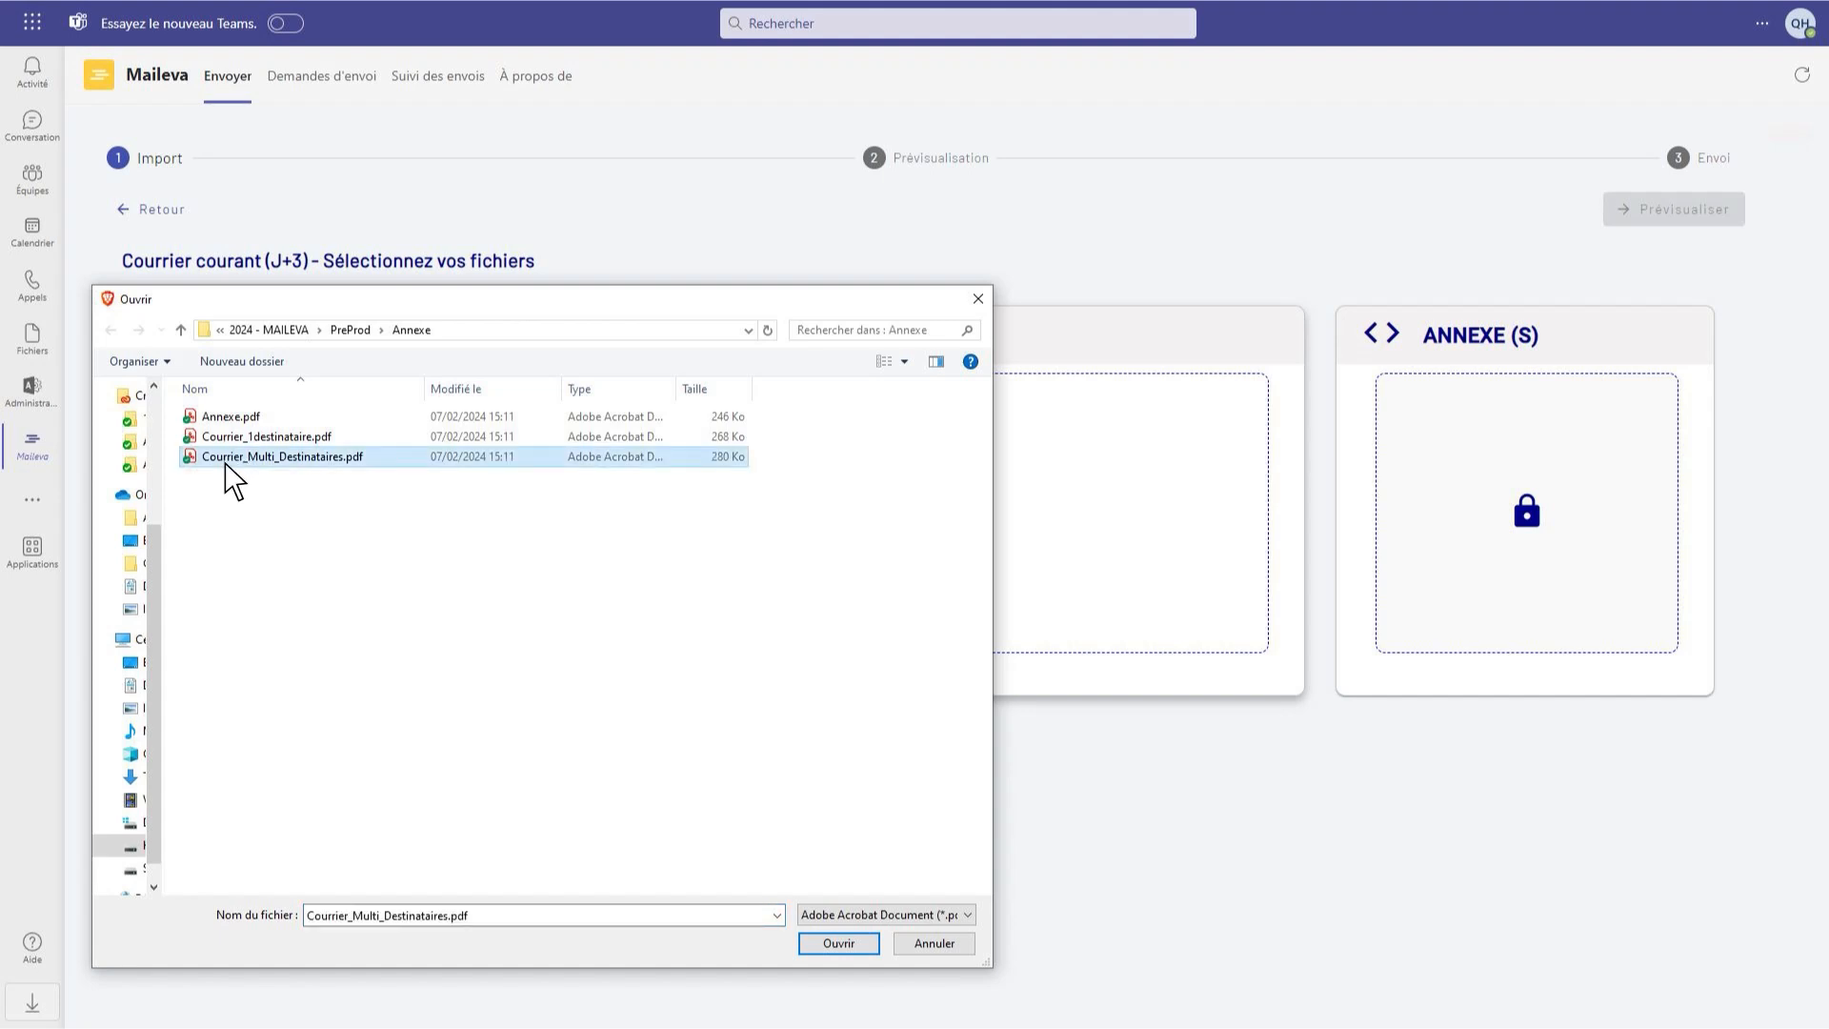
pyautogui.click(838, 943)
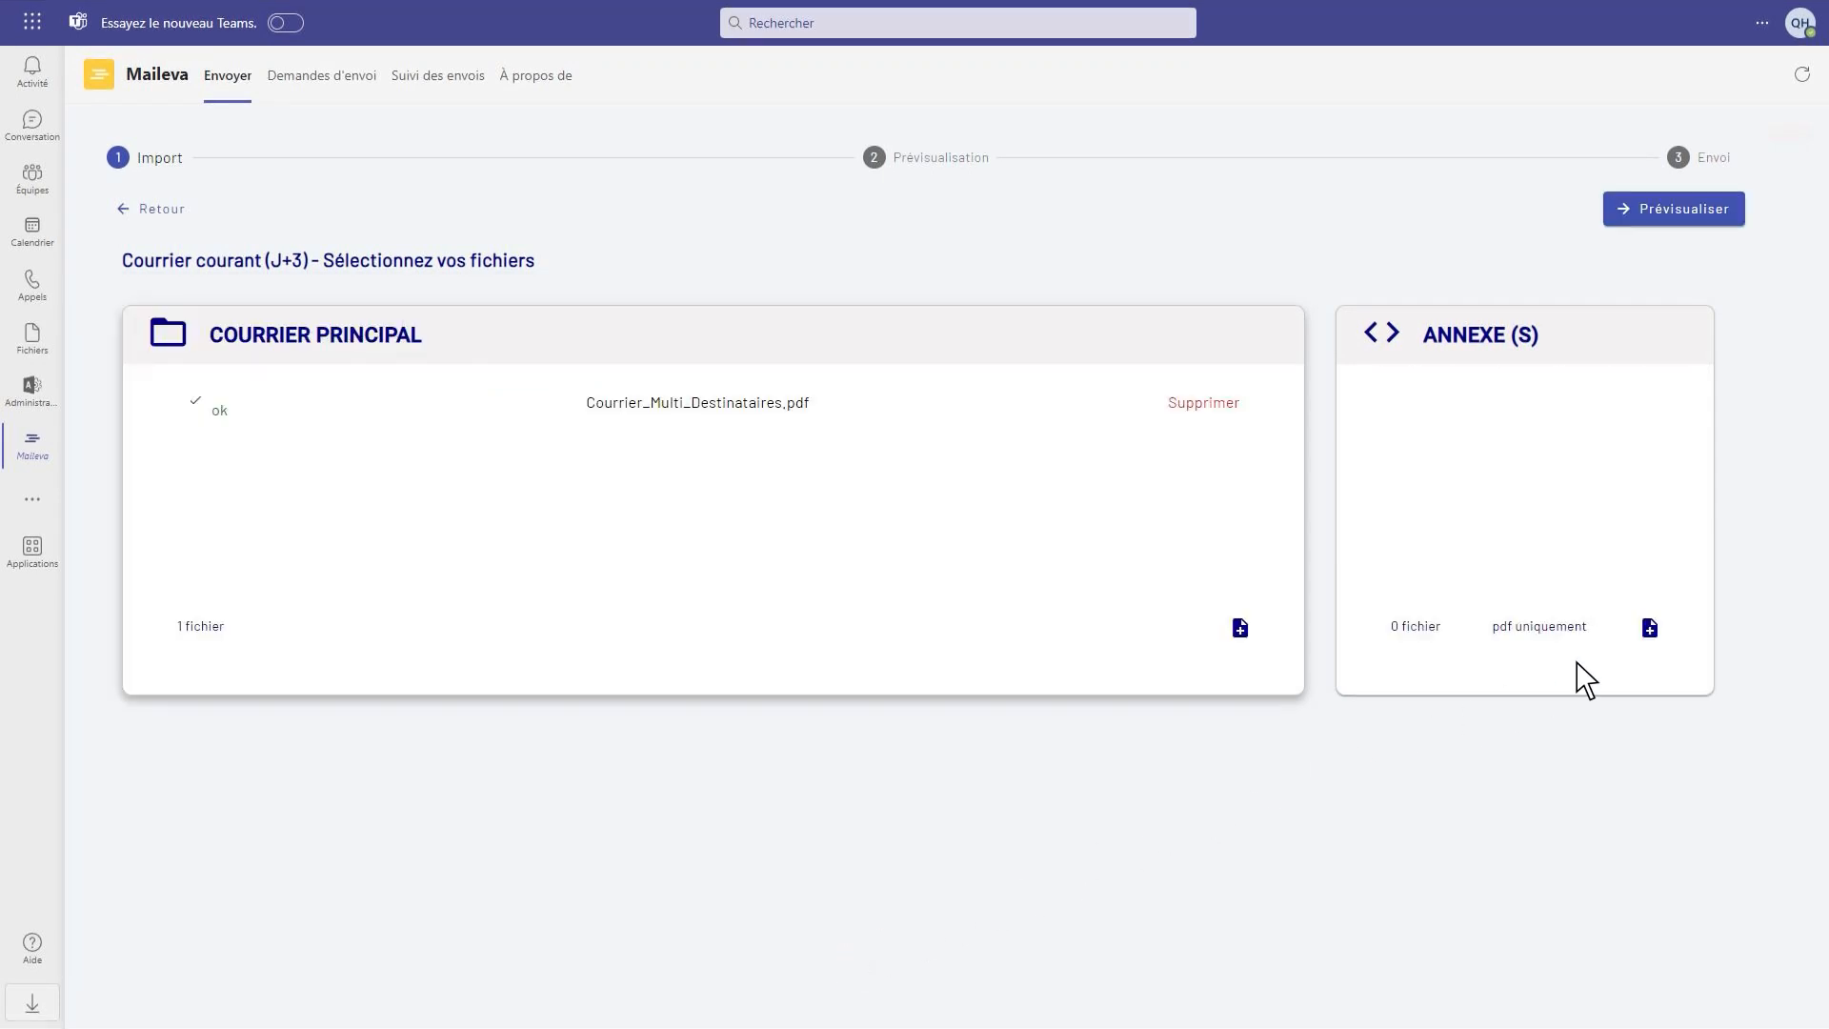
# Attach Annexe.pdf to the mailing as its annex
pyautogui.click(1648, 628)
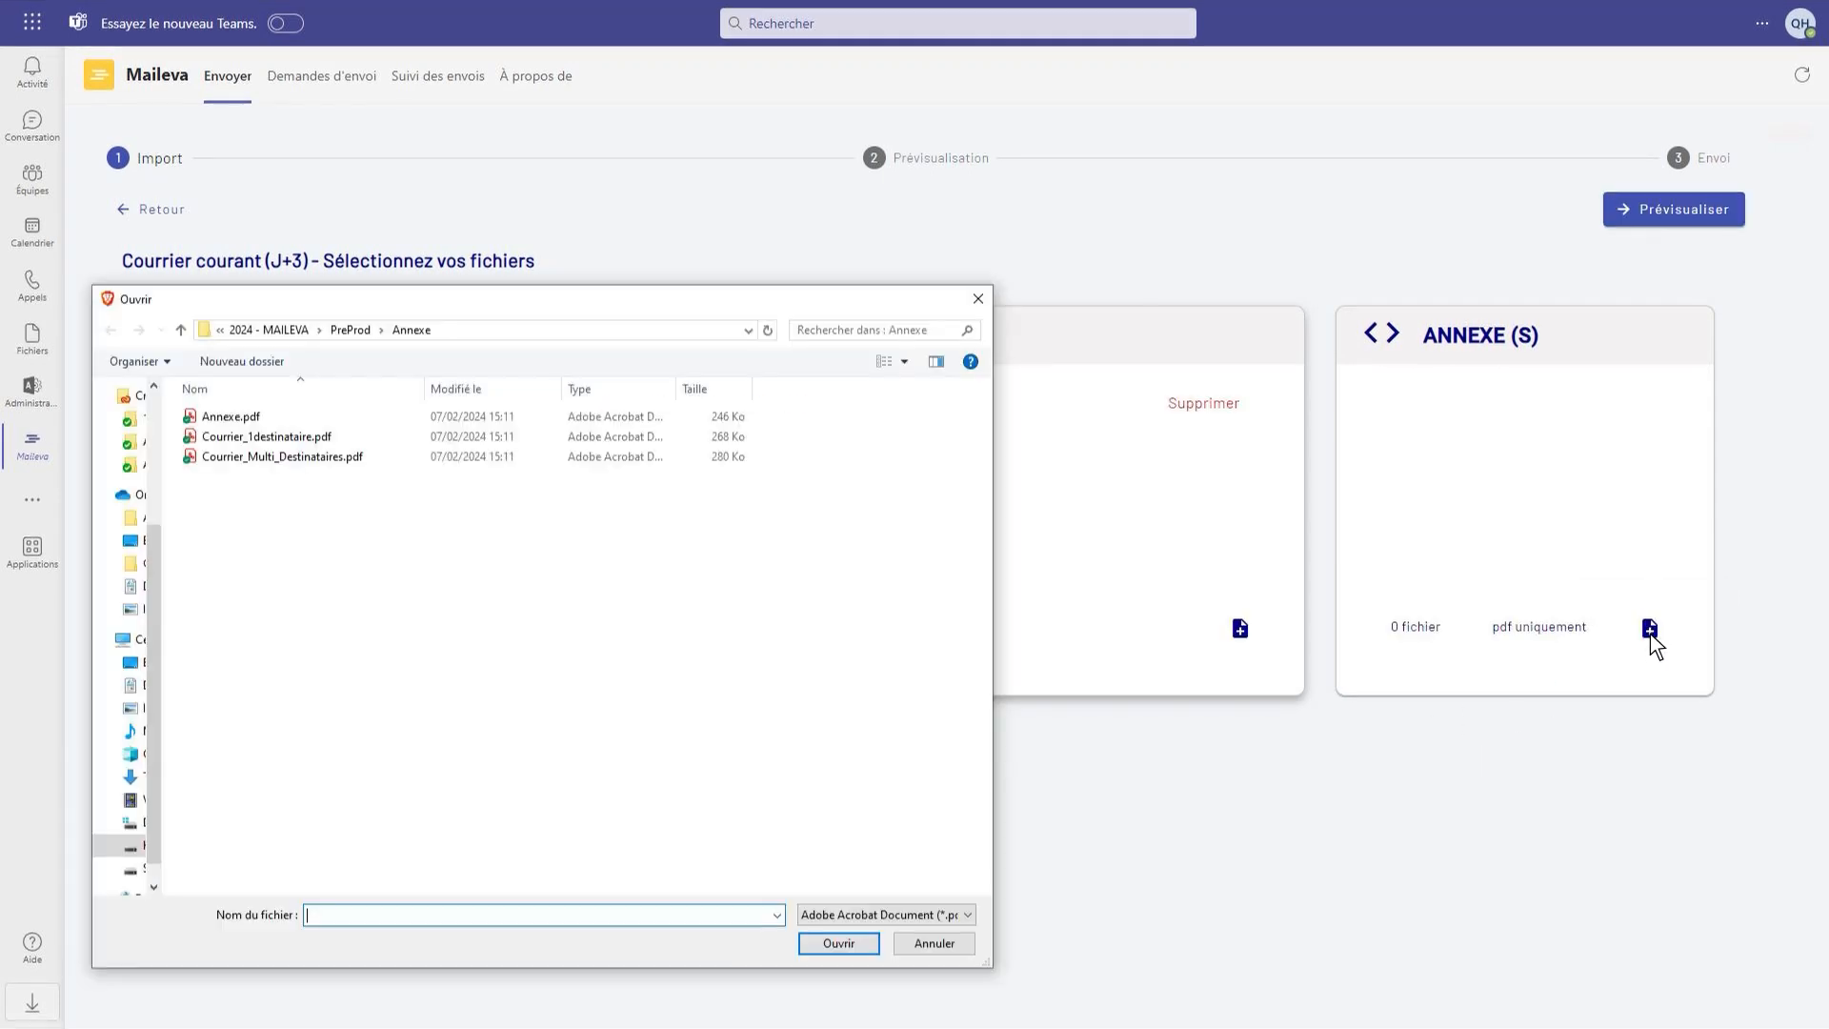
pyautogui.click(229, 420)
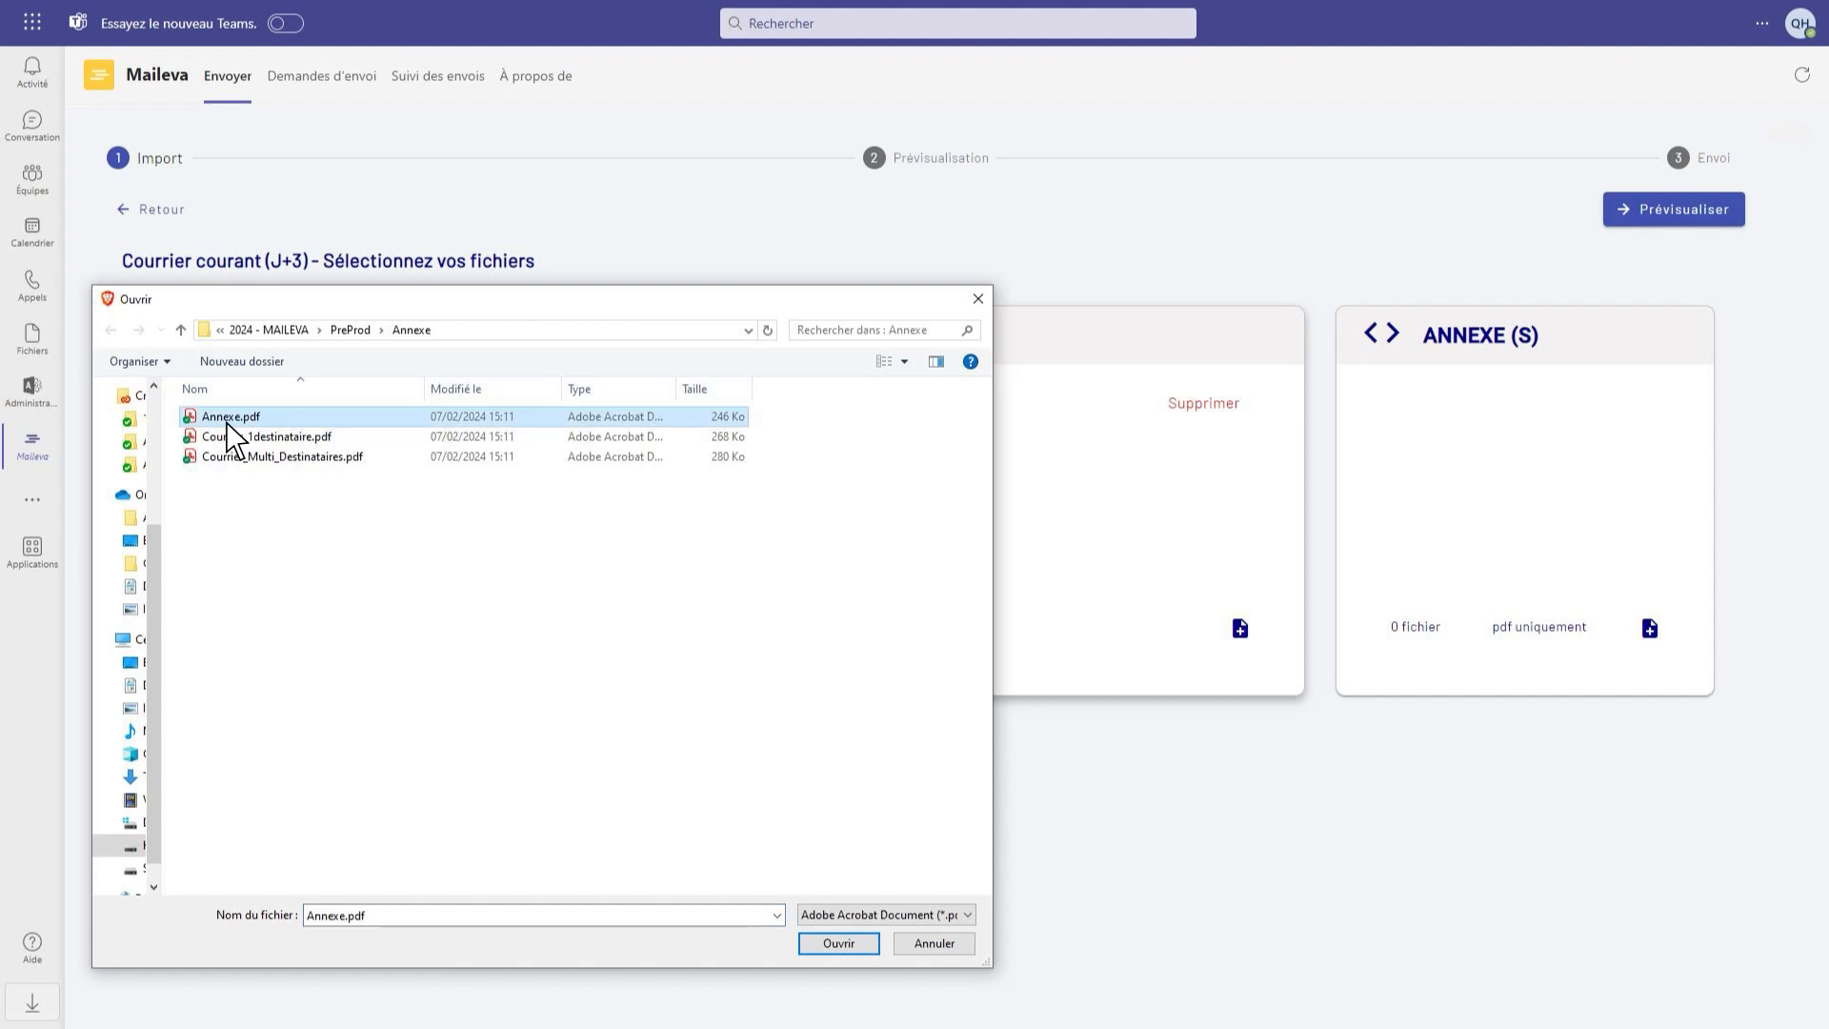
pyautogui.click(839, 948)
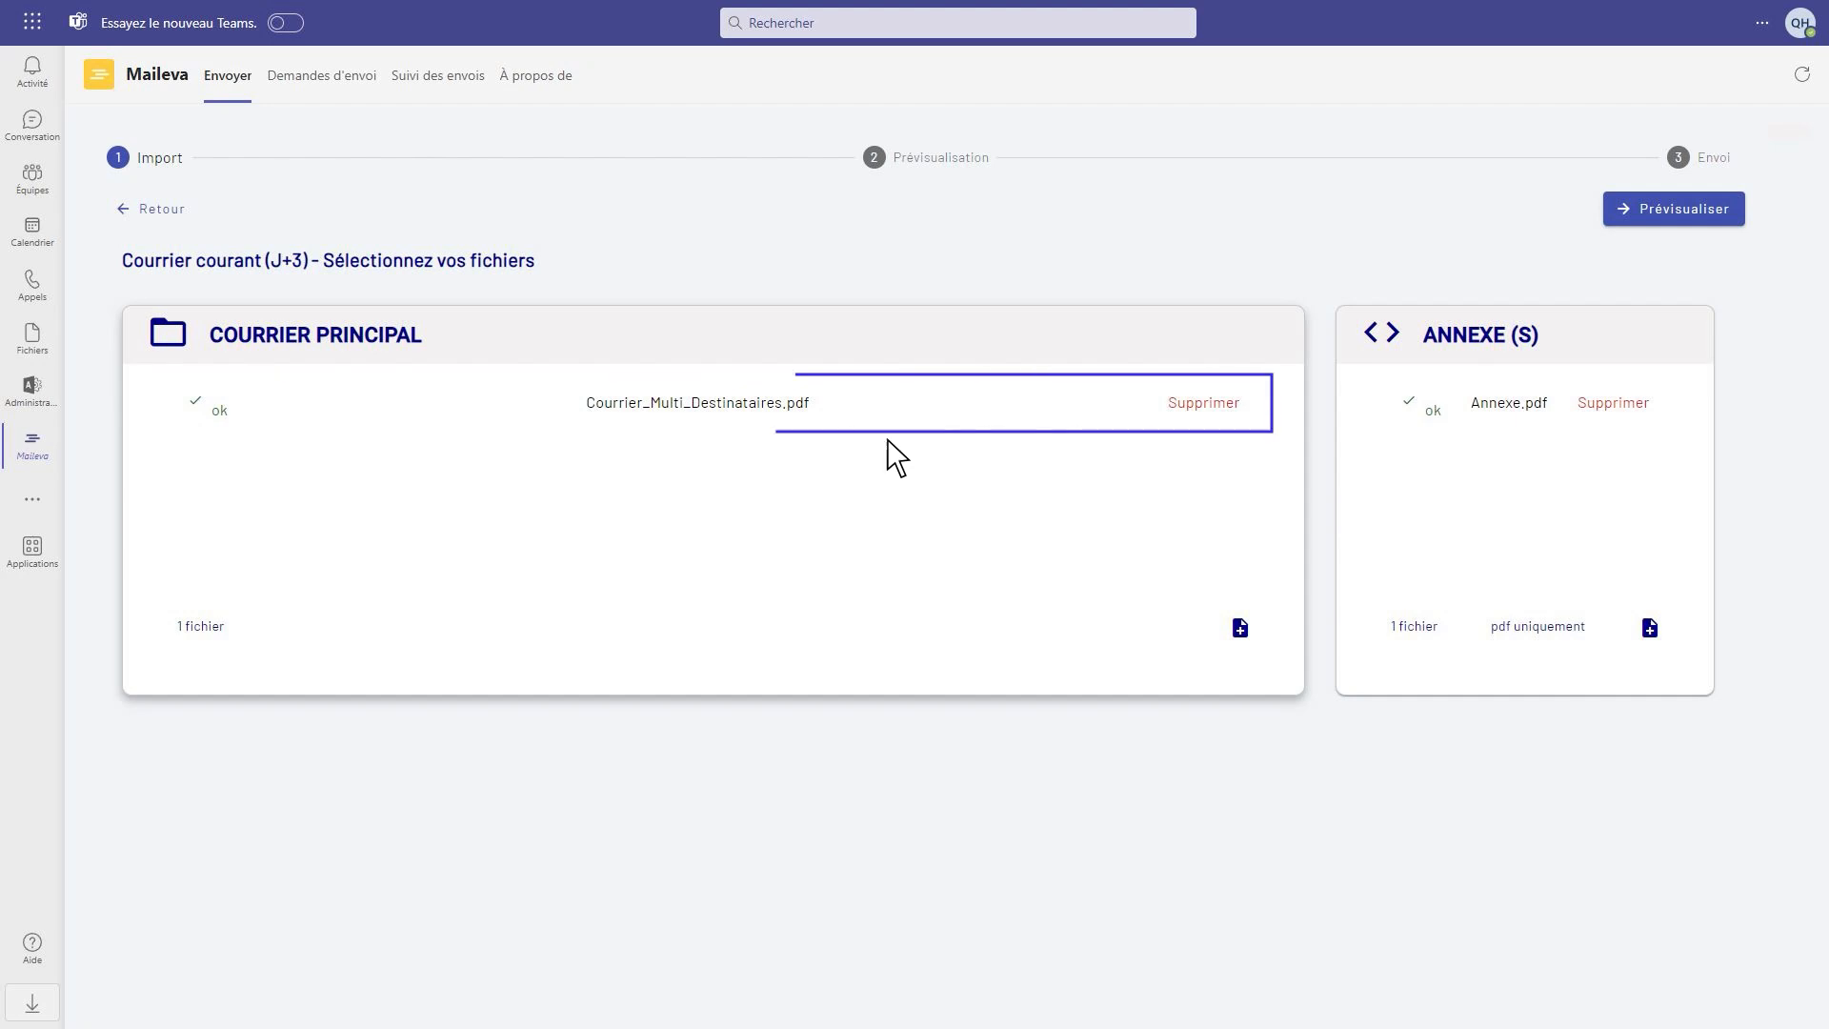
# Preview the mailing and open it for modification
pyautogui.click(1679, 217)
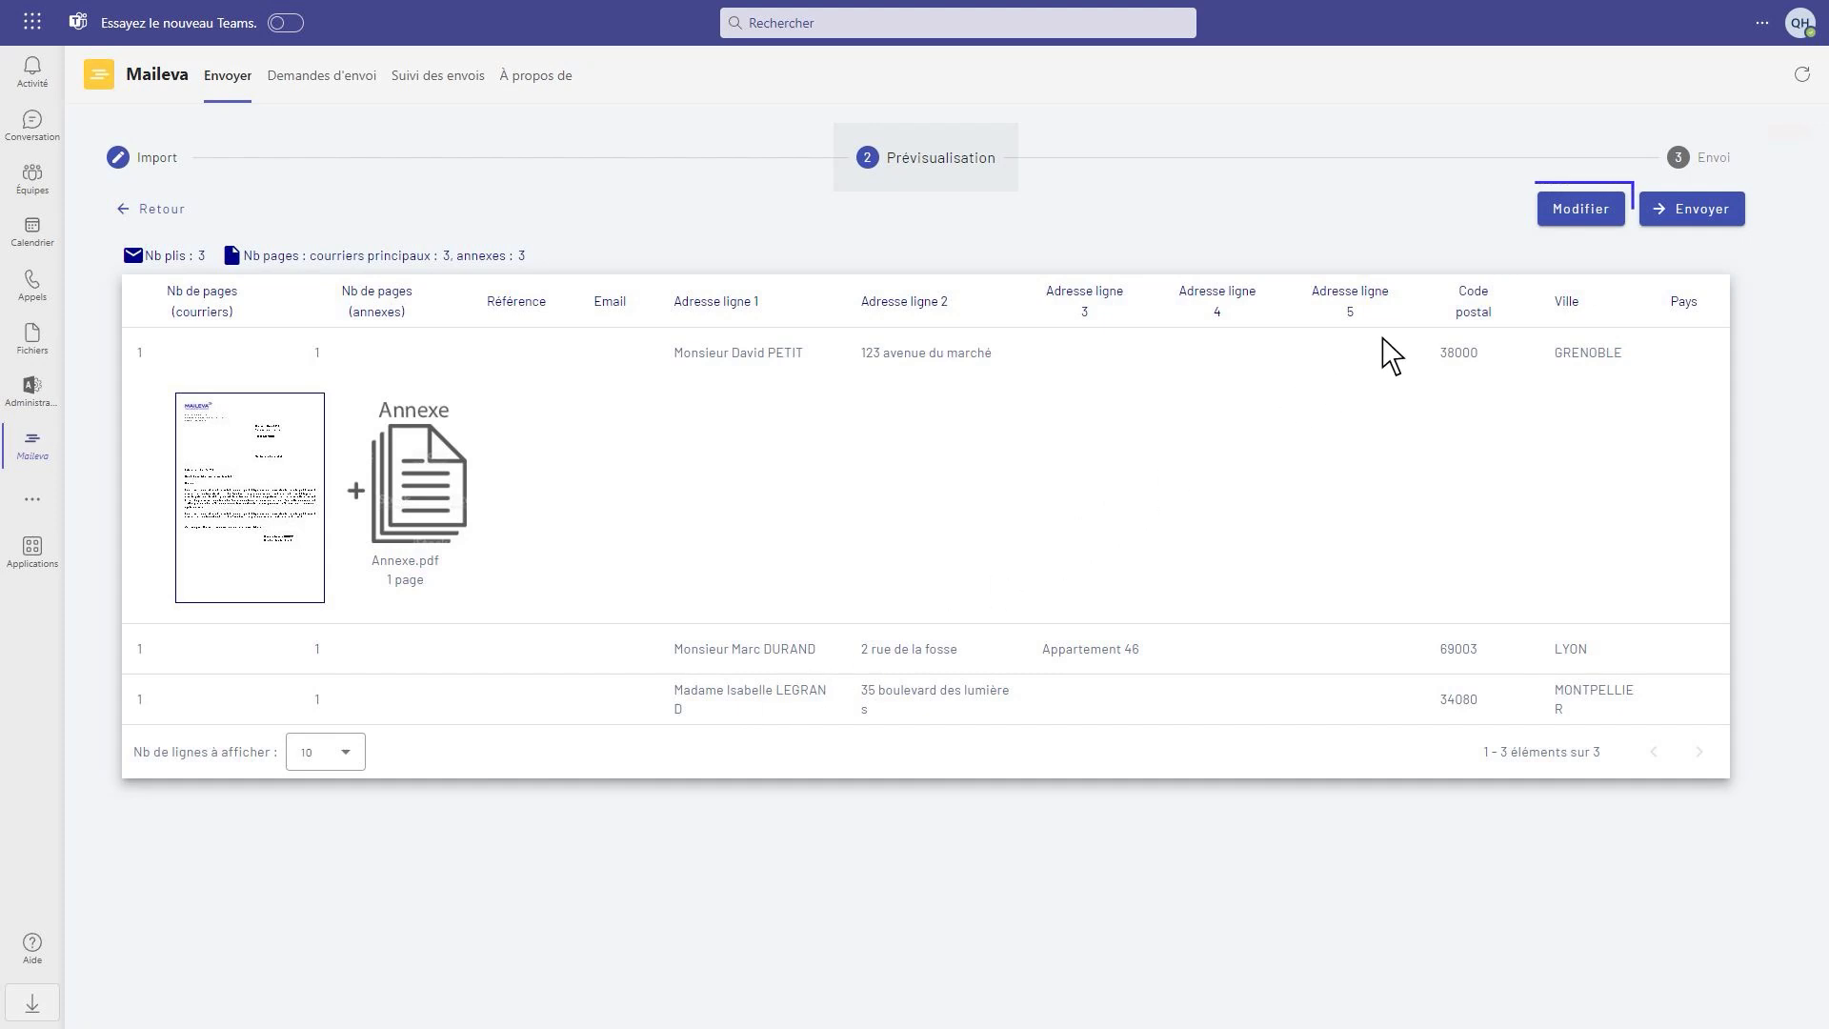
pyautogui.click(1576, 217)
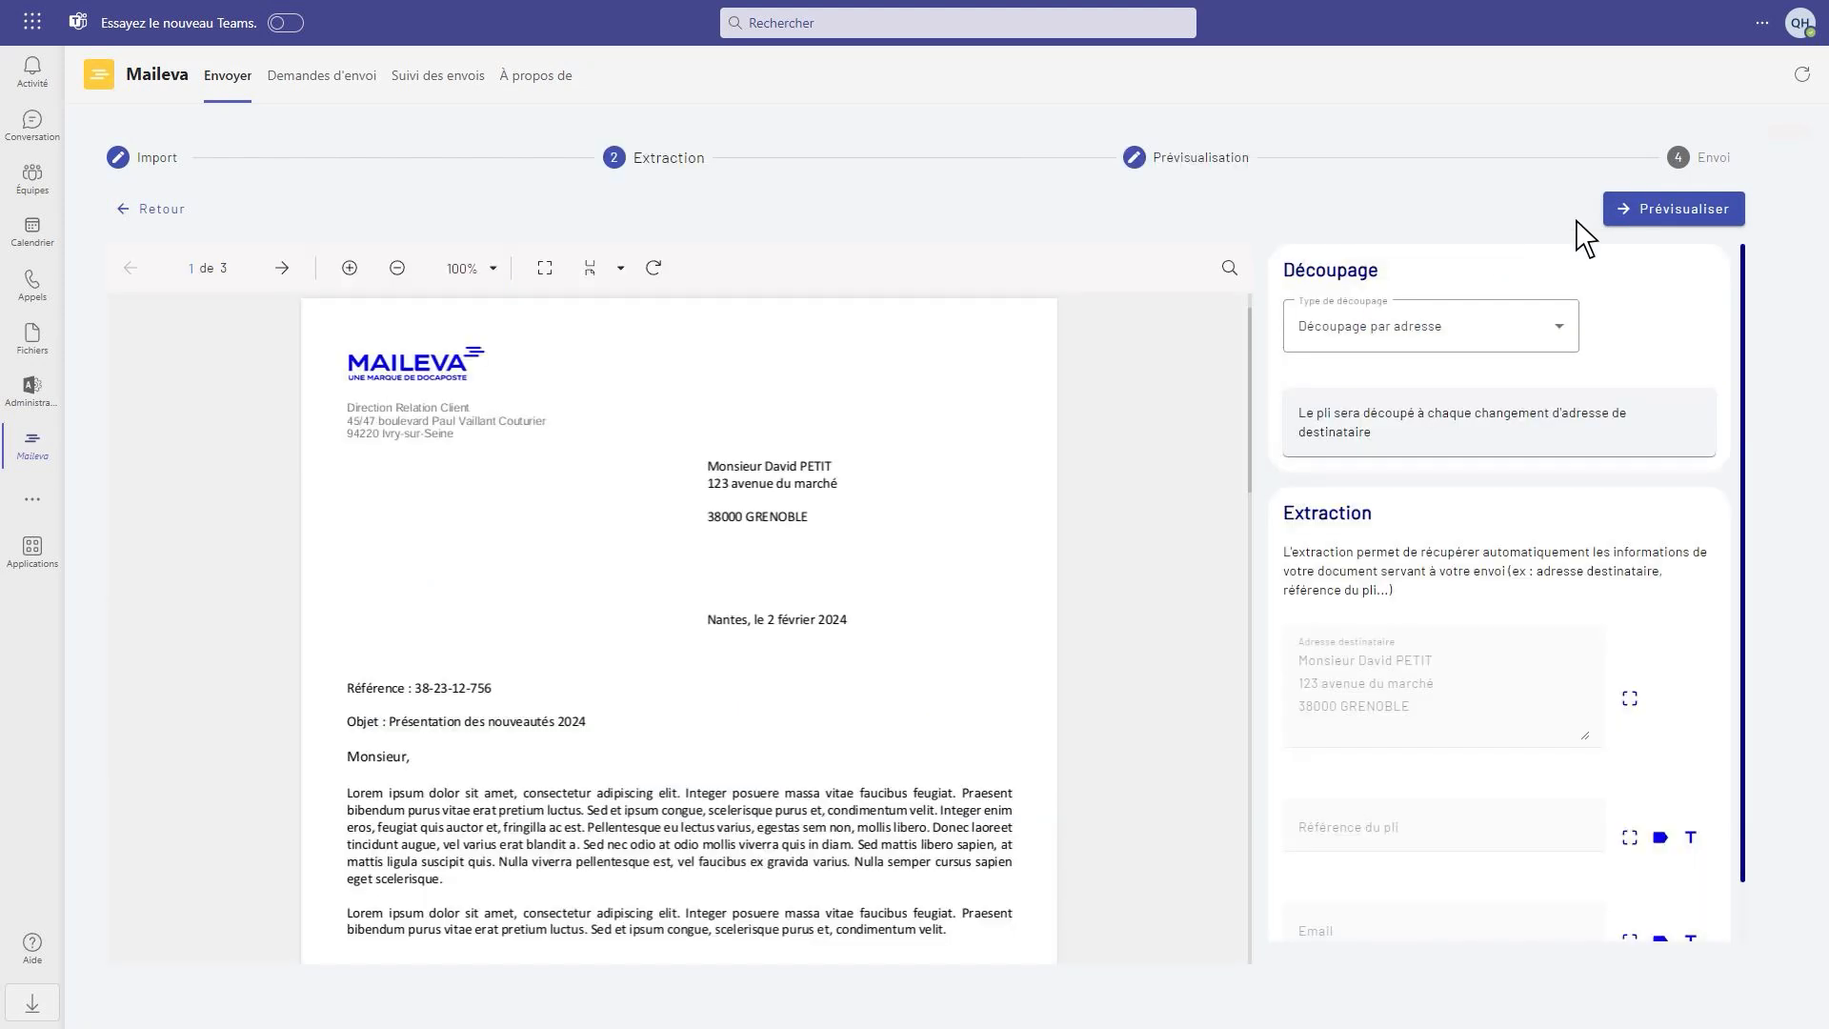
# Review the splitting and extraction settings and choose Découpage par adresse as the split type
pyautogui.scroll(-1, 1402, 394)
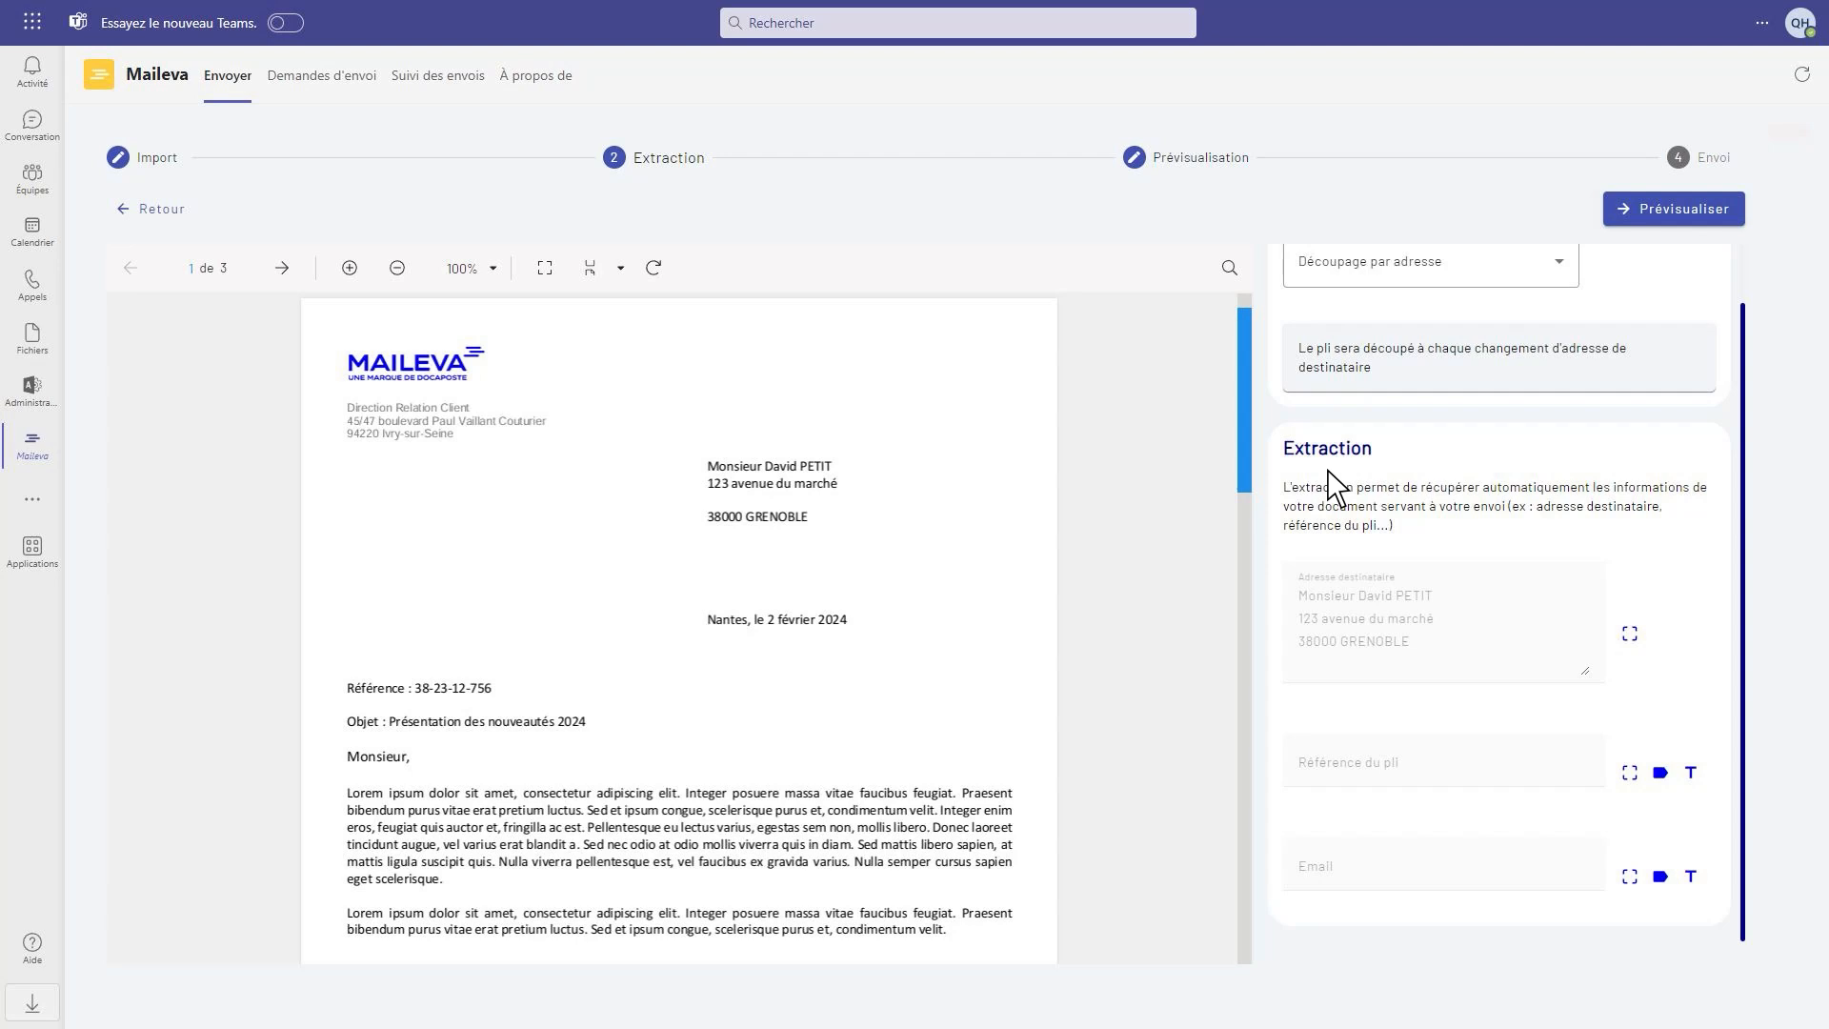
pyautogui.scroll(1, 1334, 481)
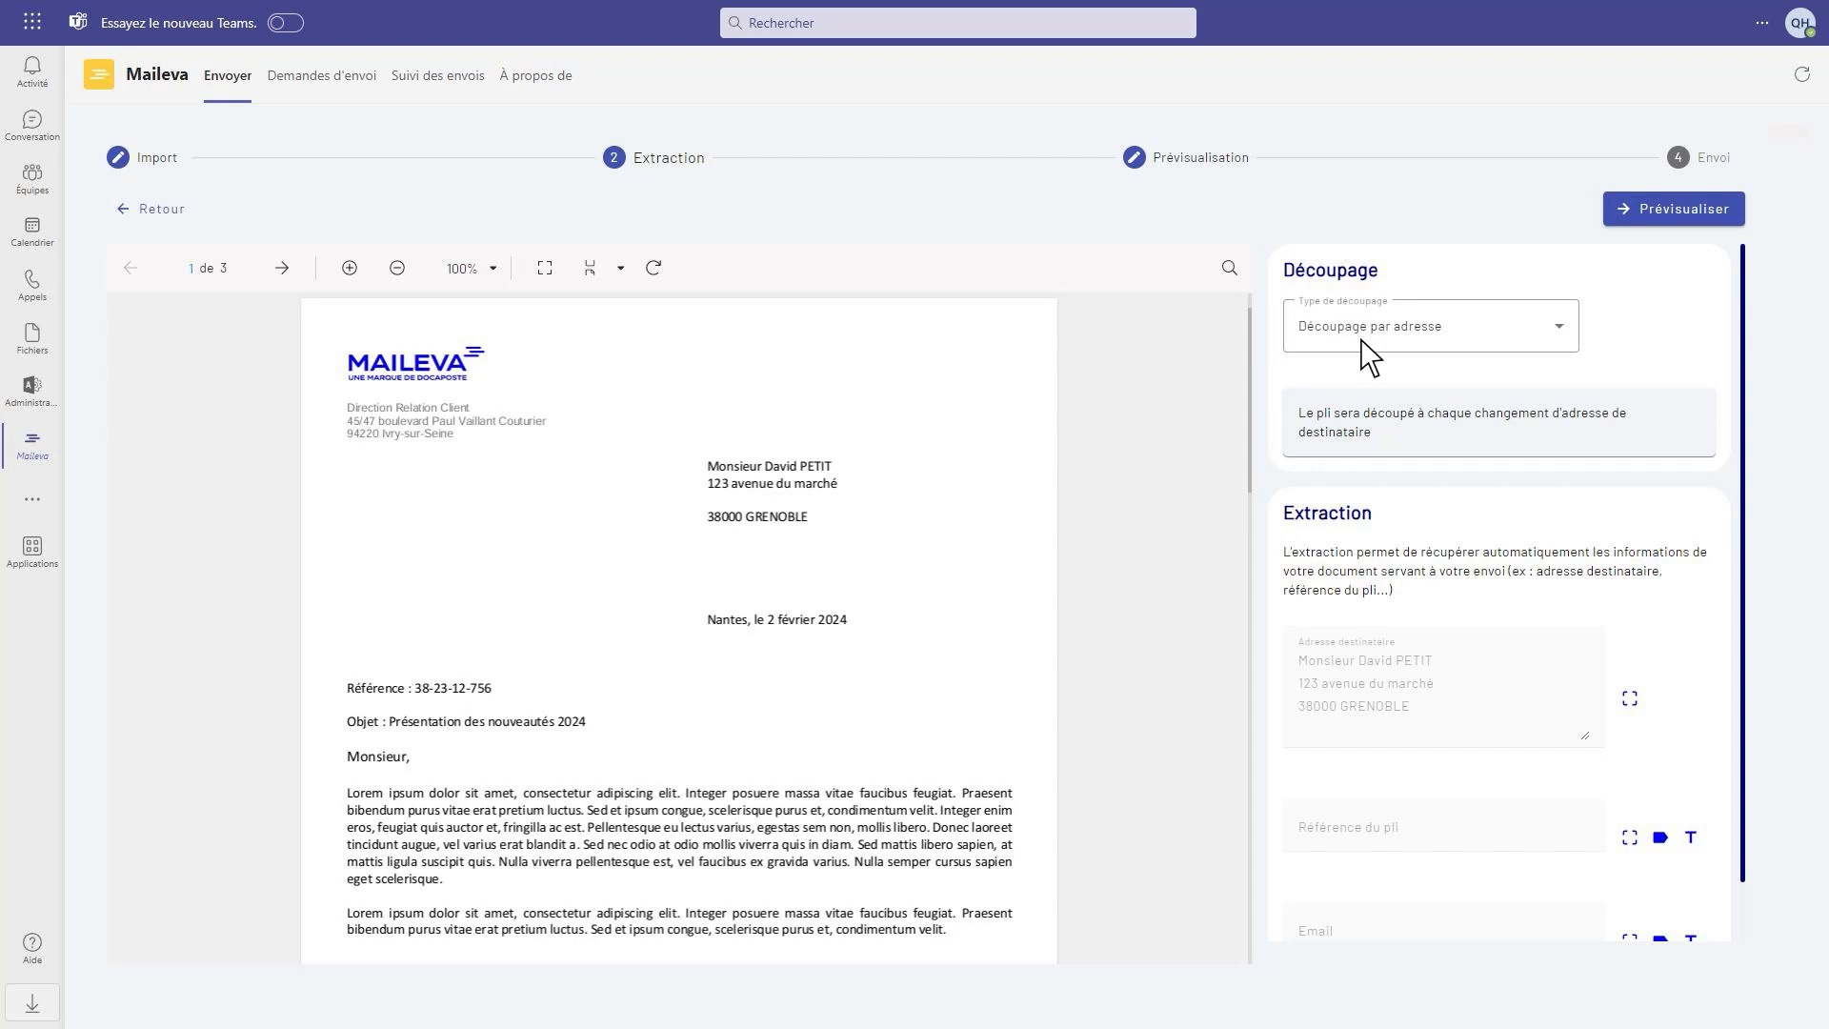
pyautogui.scroll(-1, 1439, 457)
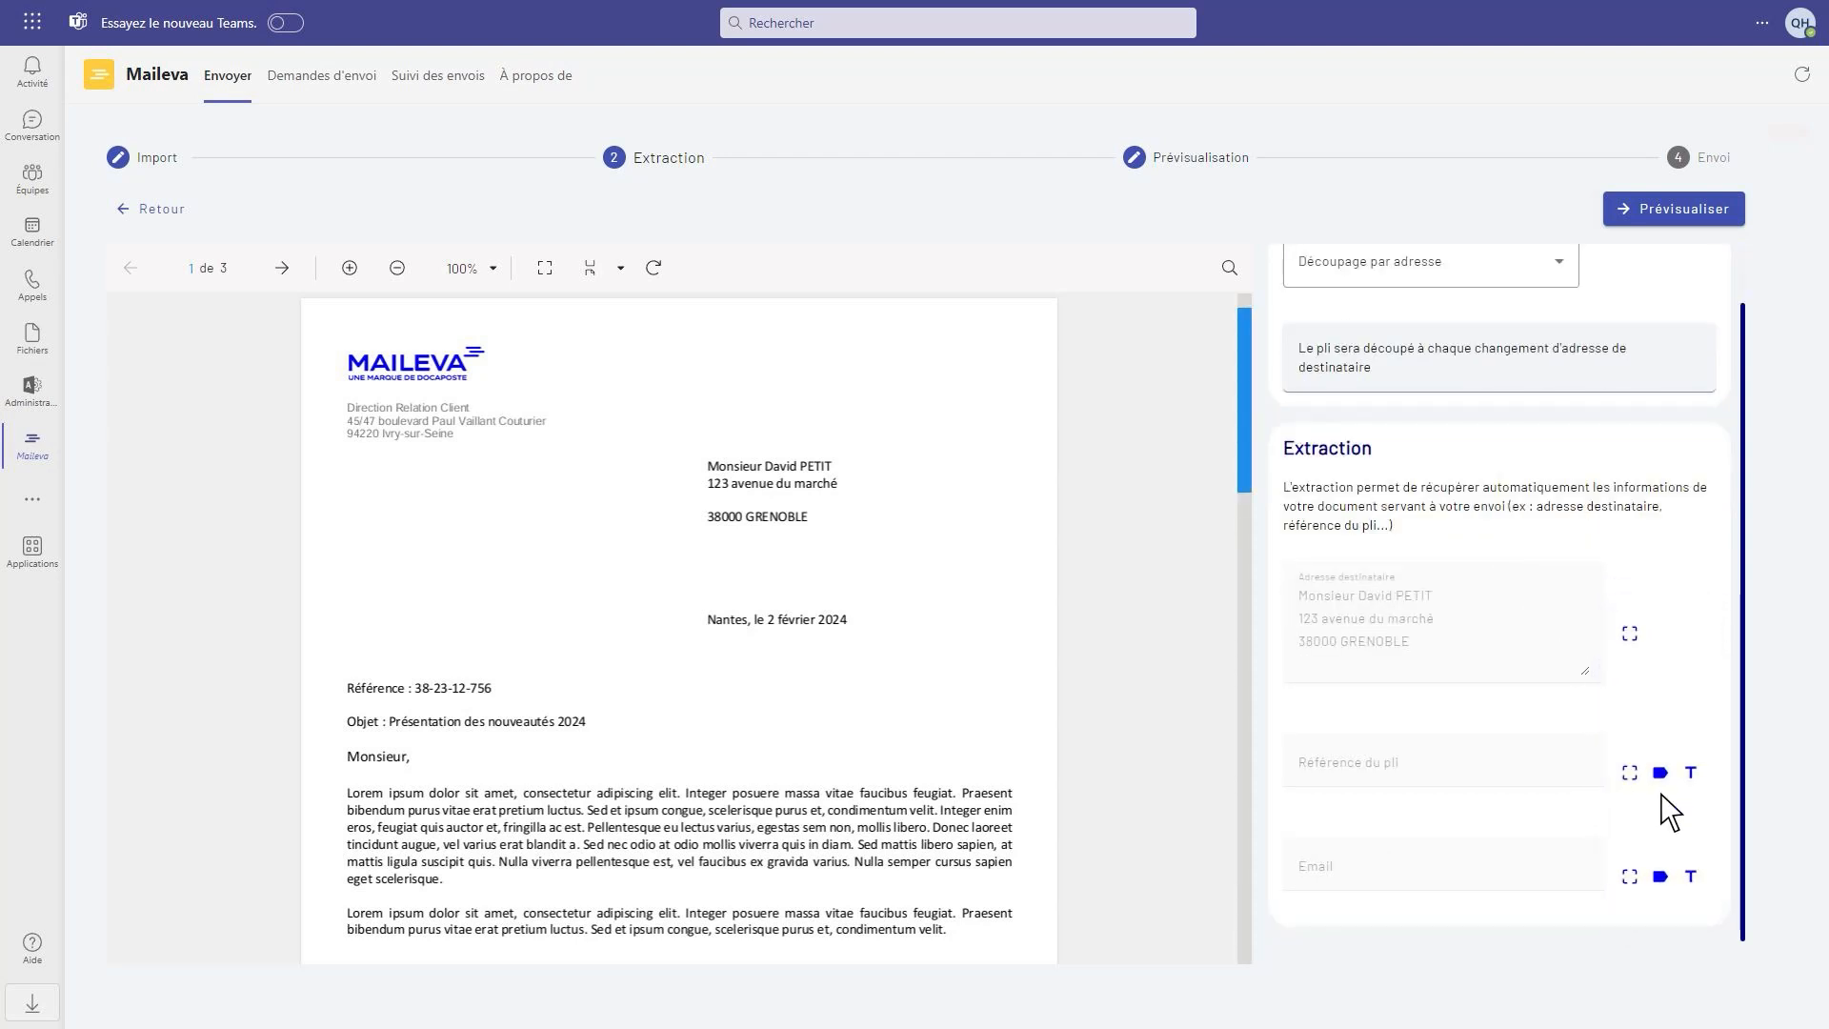
pyautogui.scroll(1, 1615, 562)
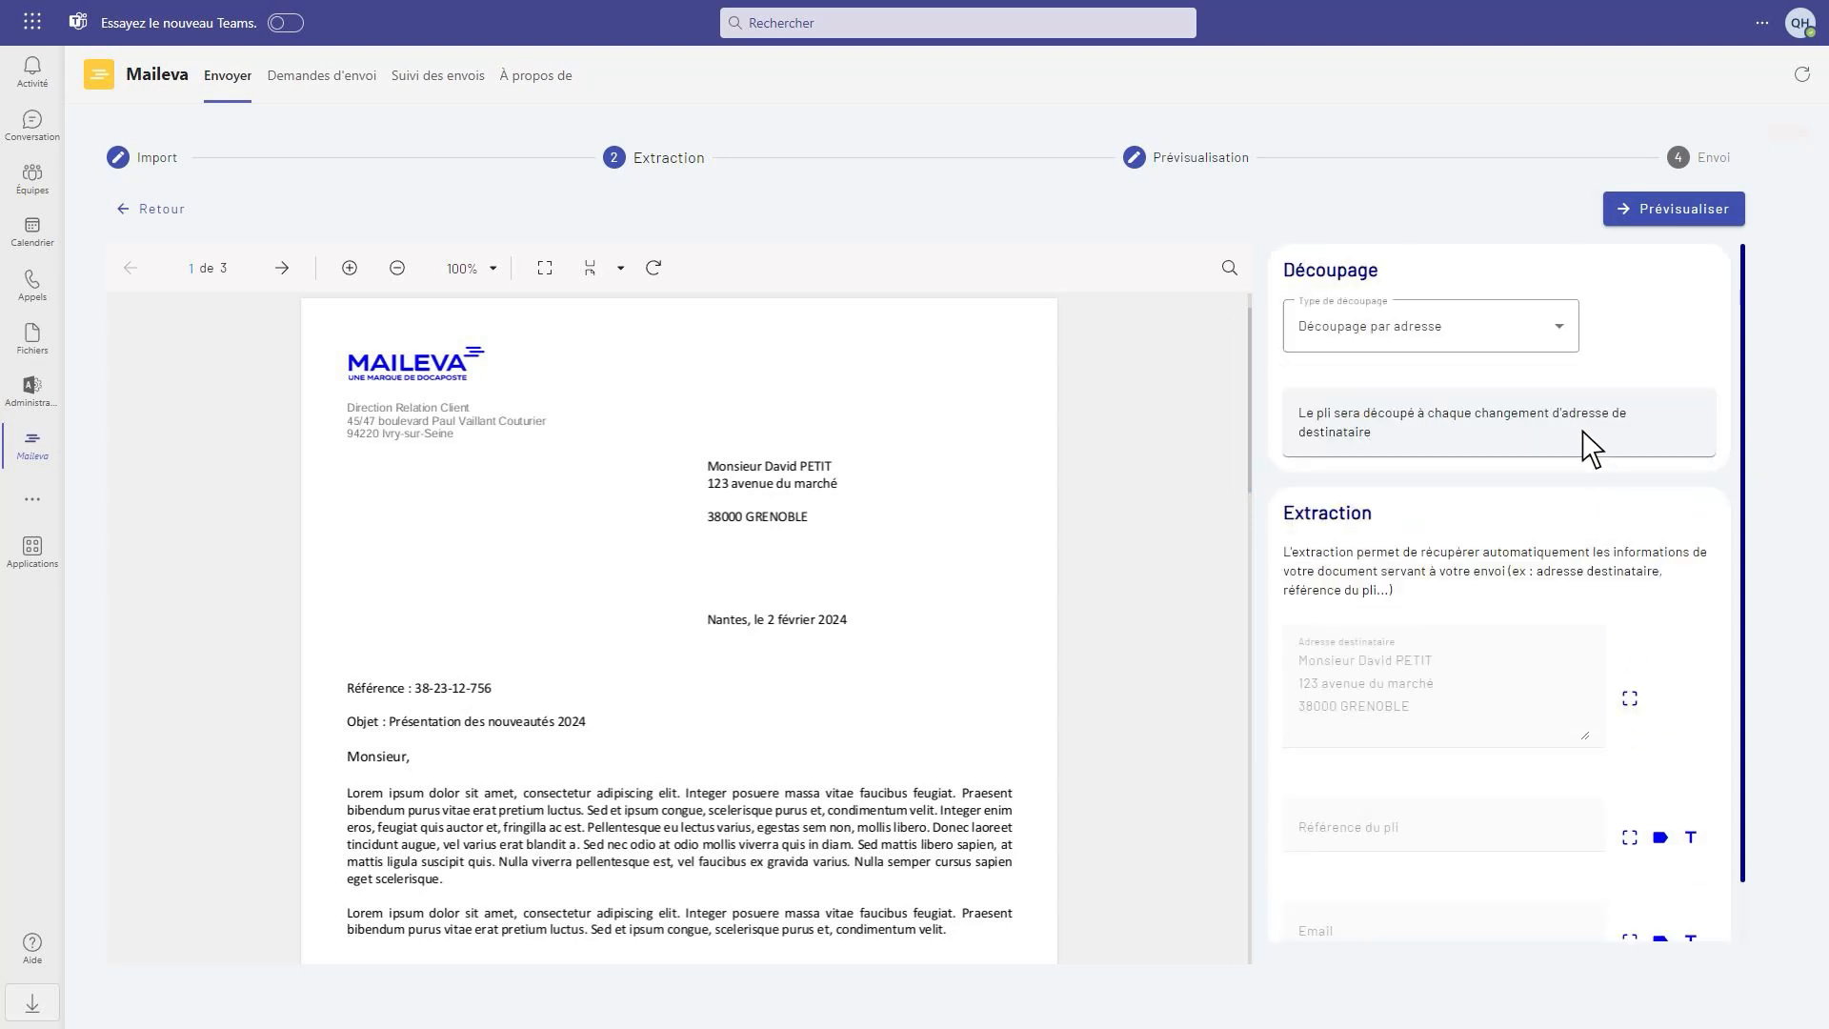
pyautogui.click(1562, 332)
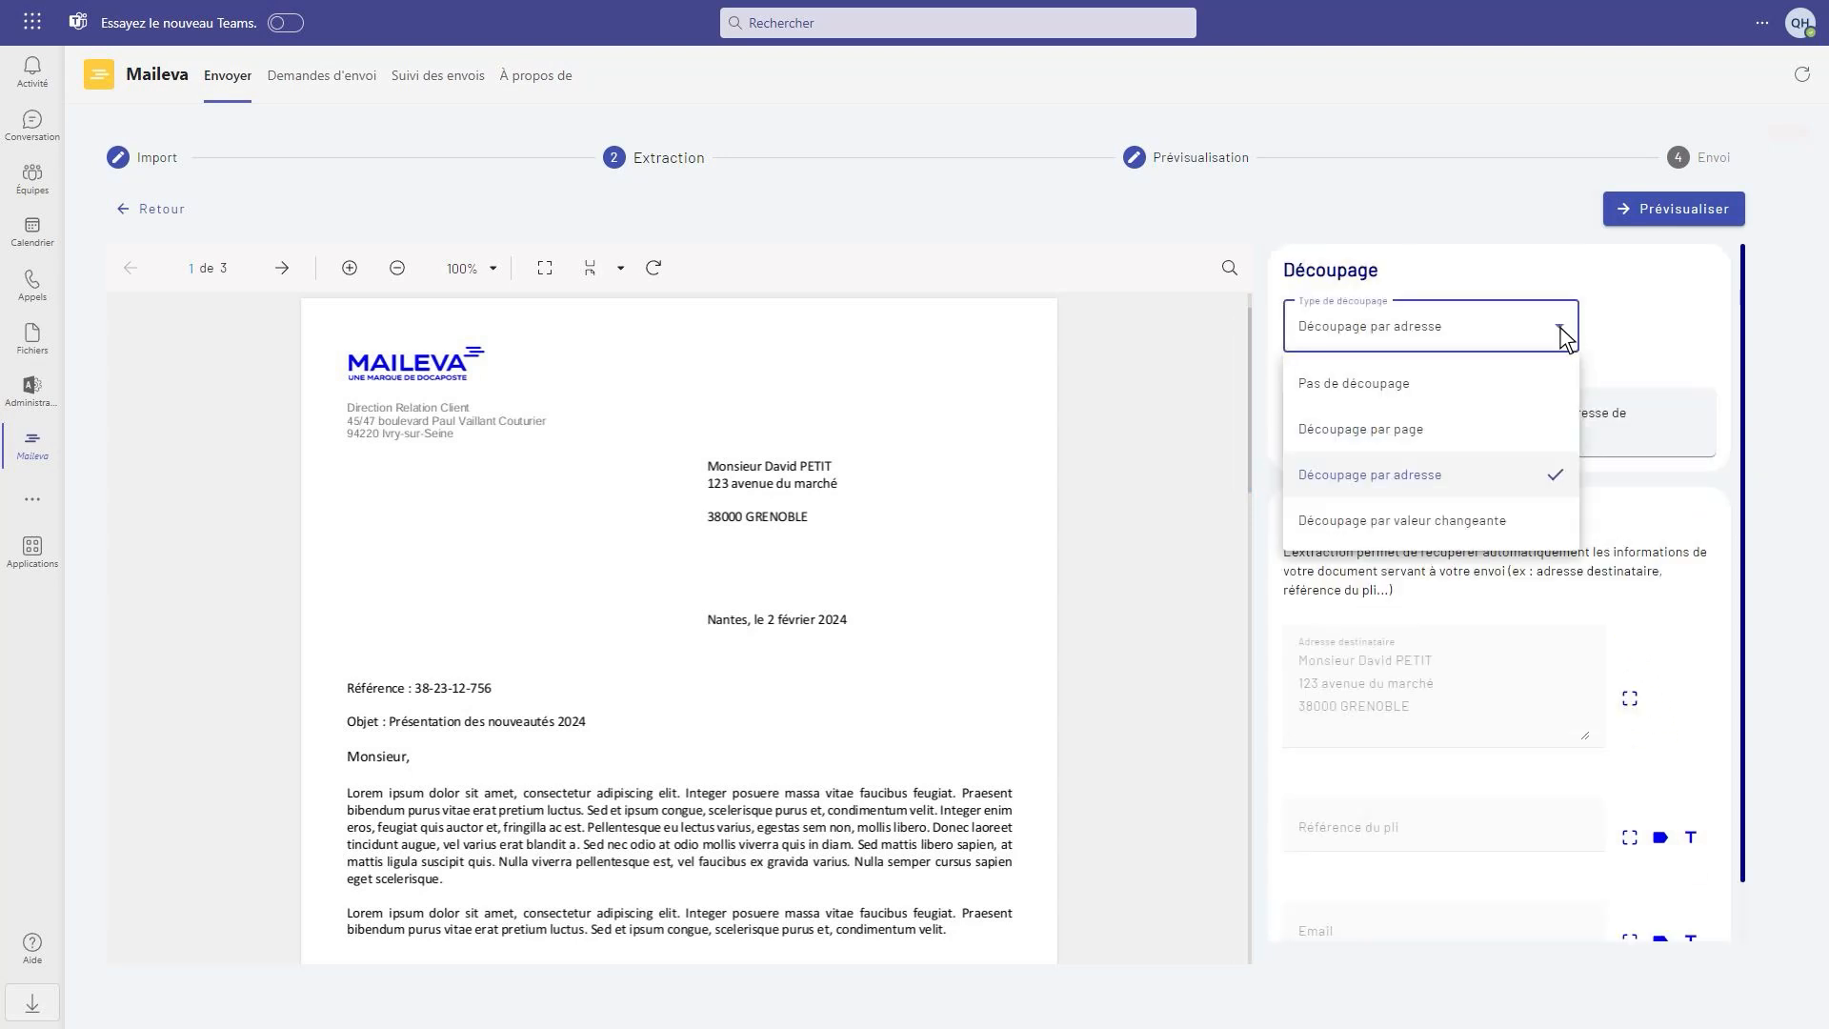
pyautogui.click(1407, 489)
# Redefine the recipient address extraction by drawing a zone around the address block on the letter's first page
pyautogui.scroll(-1, 1428, 533)
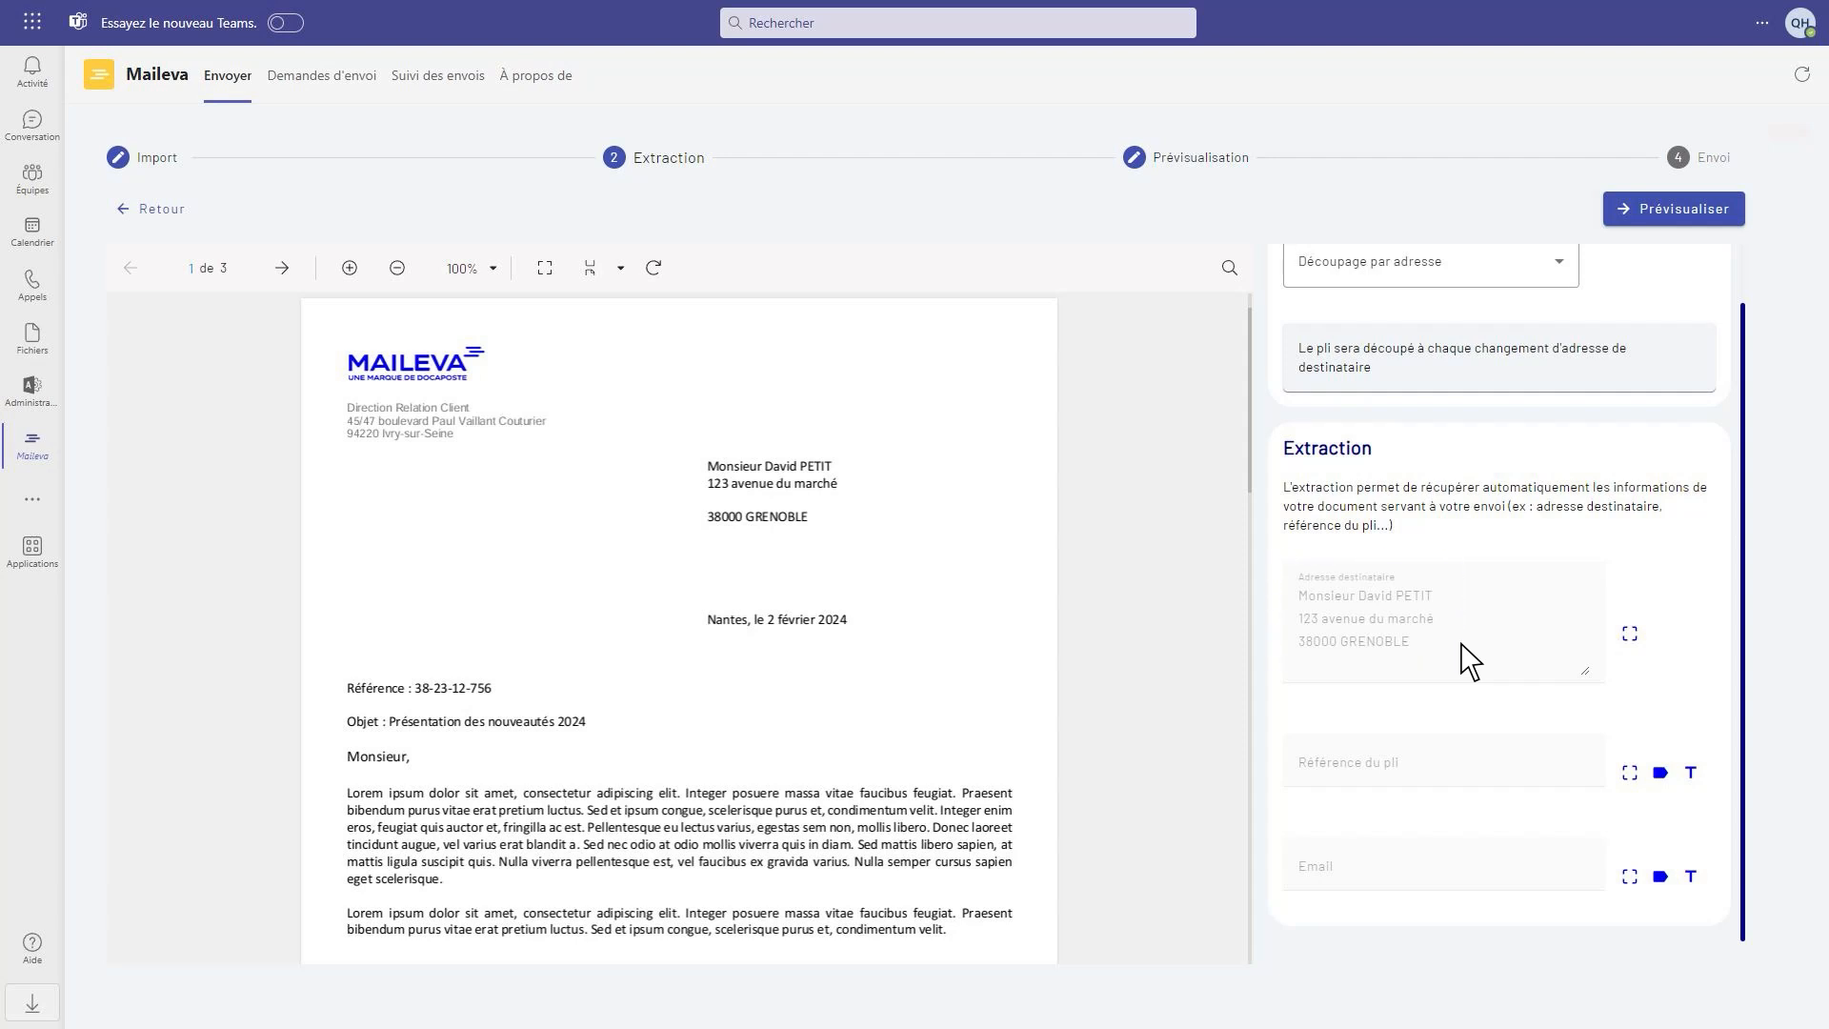
pyautogui.click(1629, 635)
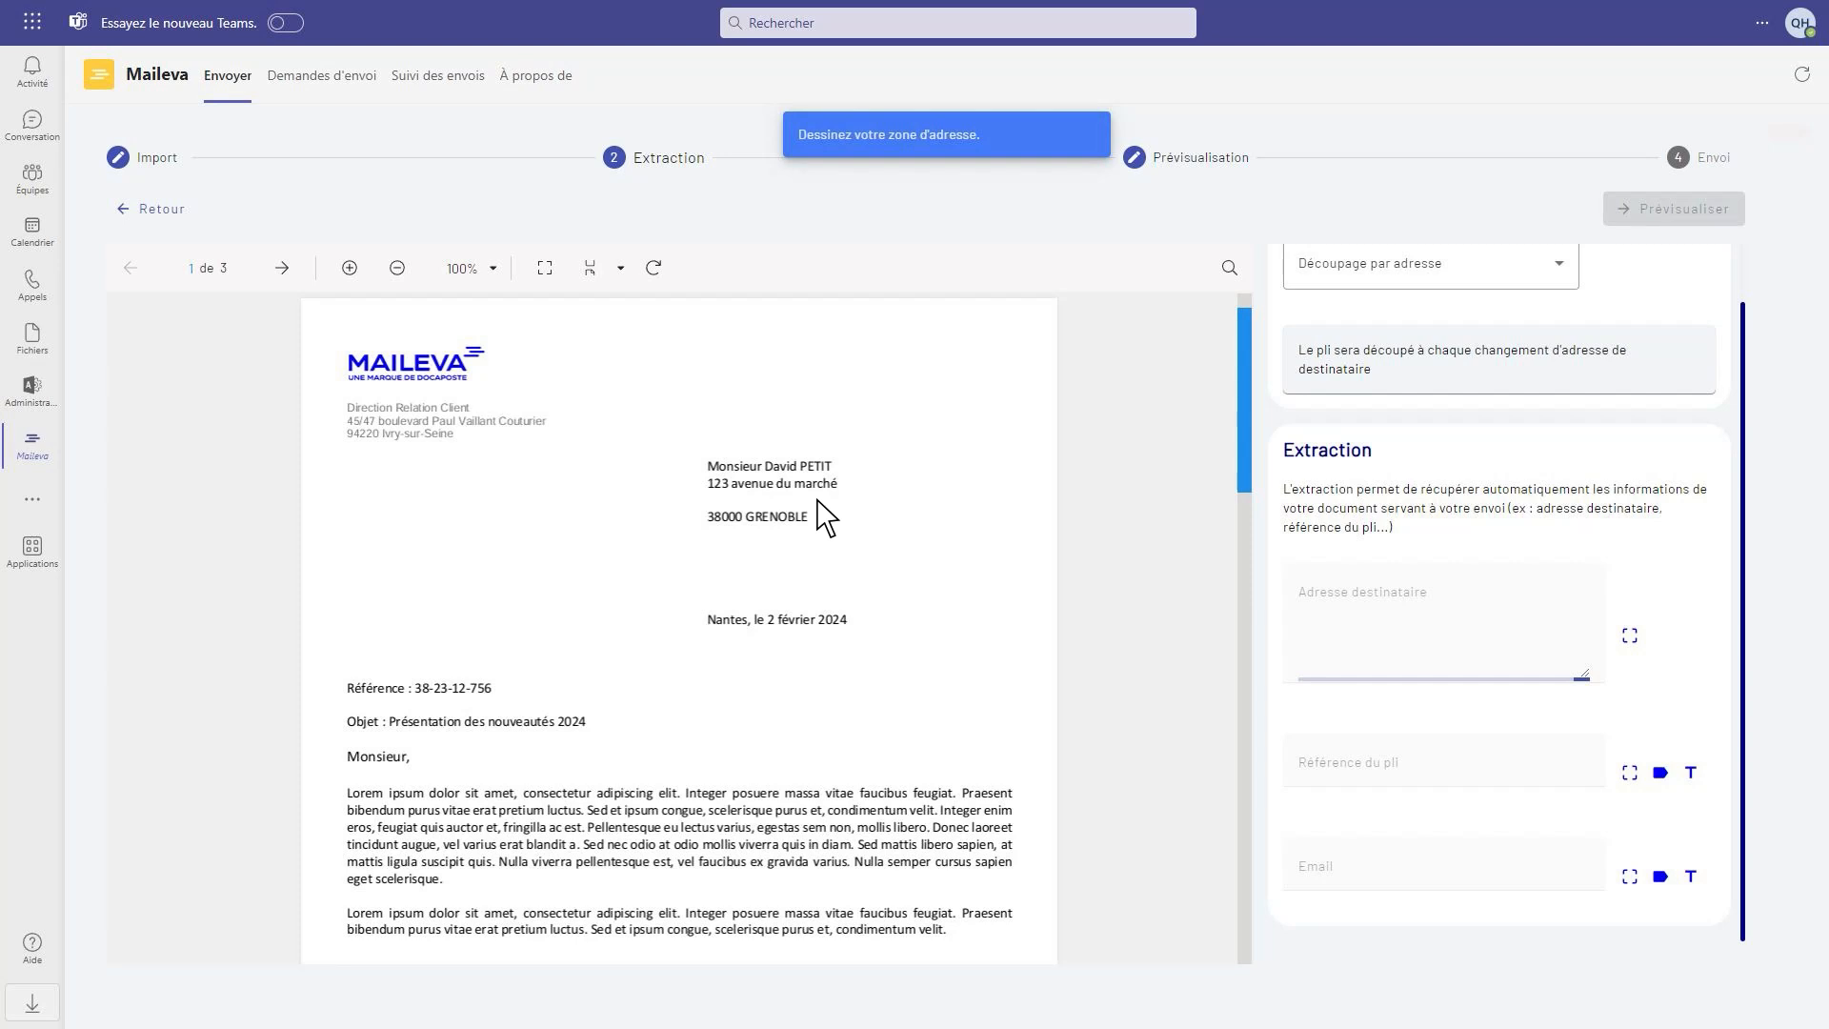
pyautogui.moveTo(691, 443); pyautogui.dragTo(873, 539)
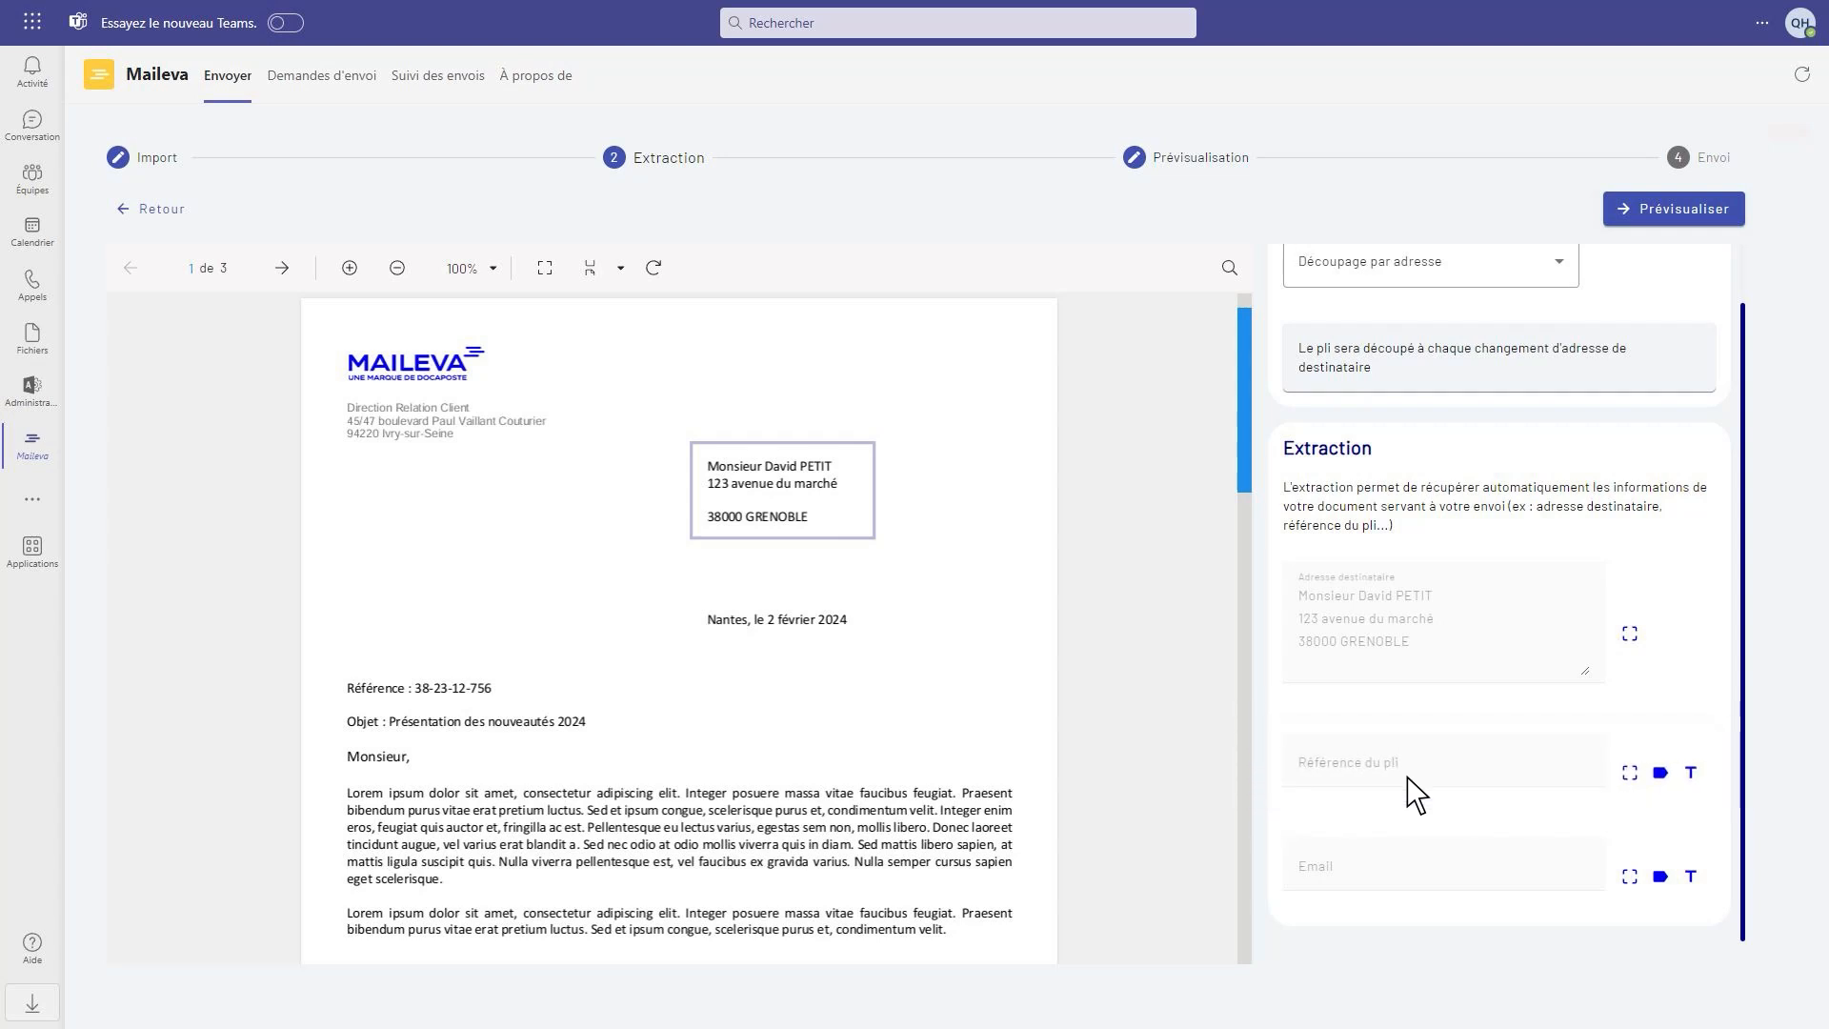
# Extract the mail item reference with the keyword "Référence :"
pyautogui.click(1660, 772)
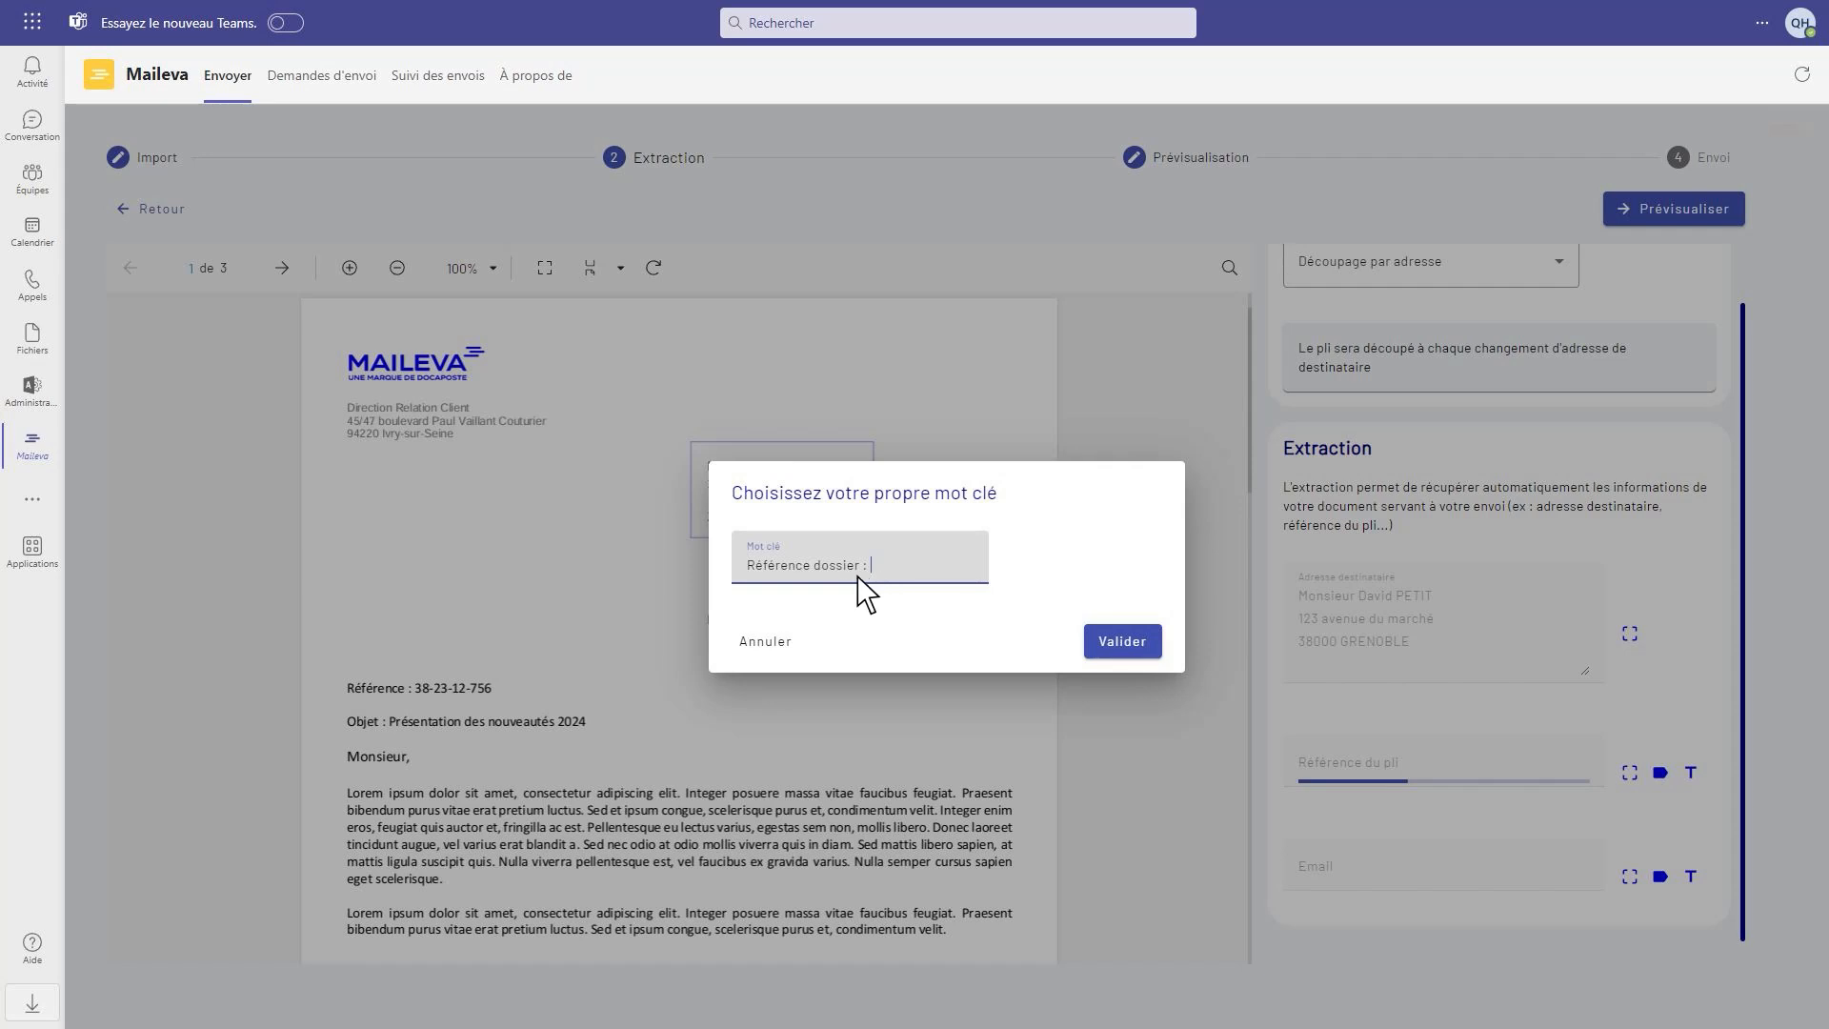
pyautogui.hotkey('ctrl', 'a')
pyautogui.press('BackSpace')
pyautogui.write('Référence :')
pyautogui.click(1124, 645)
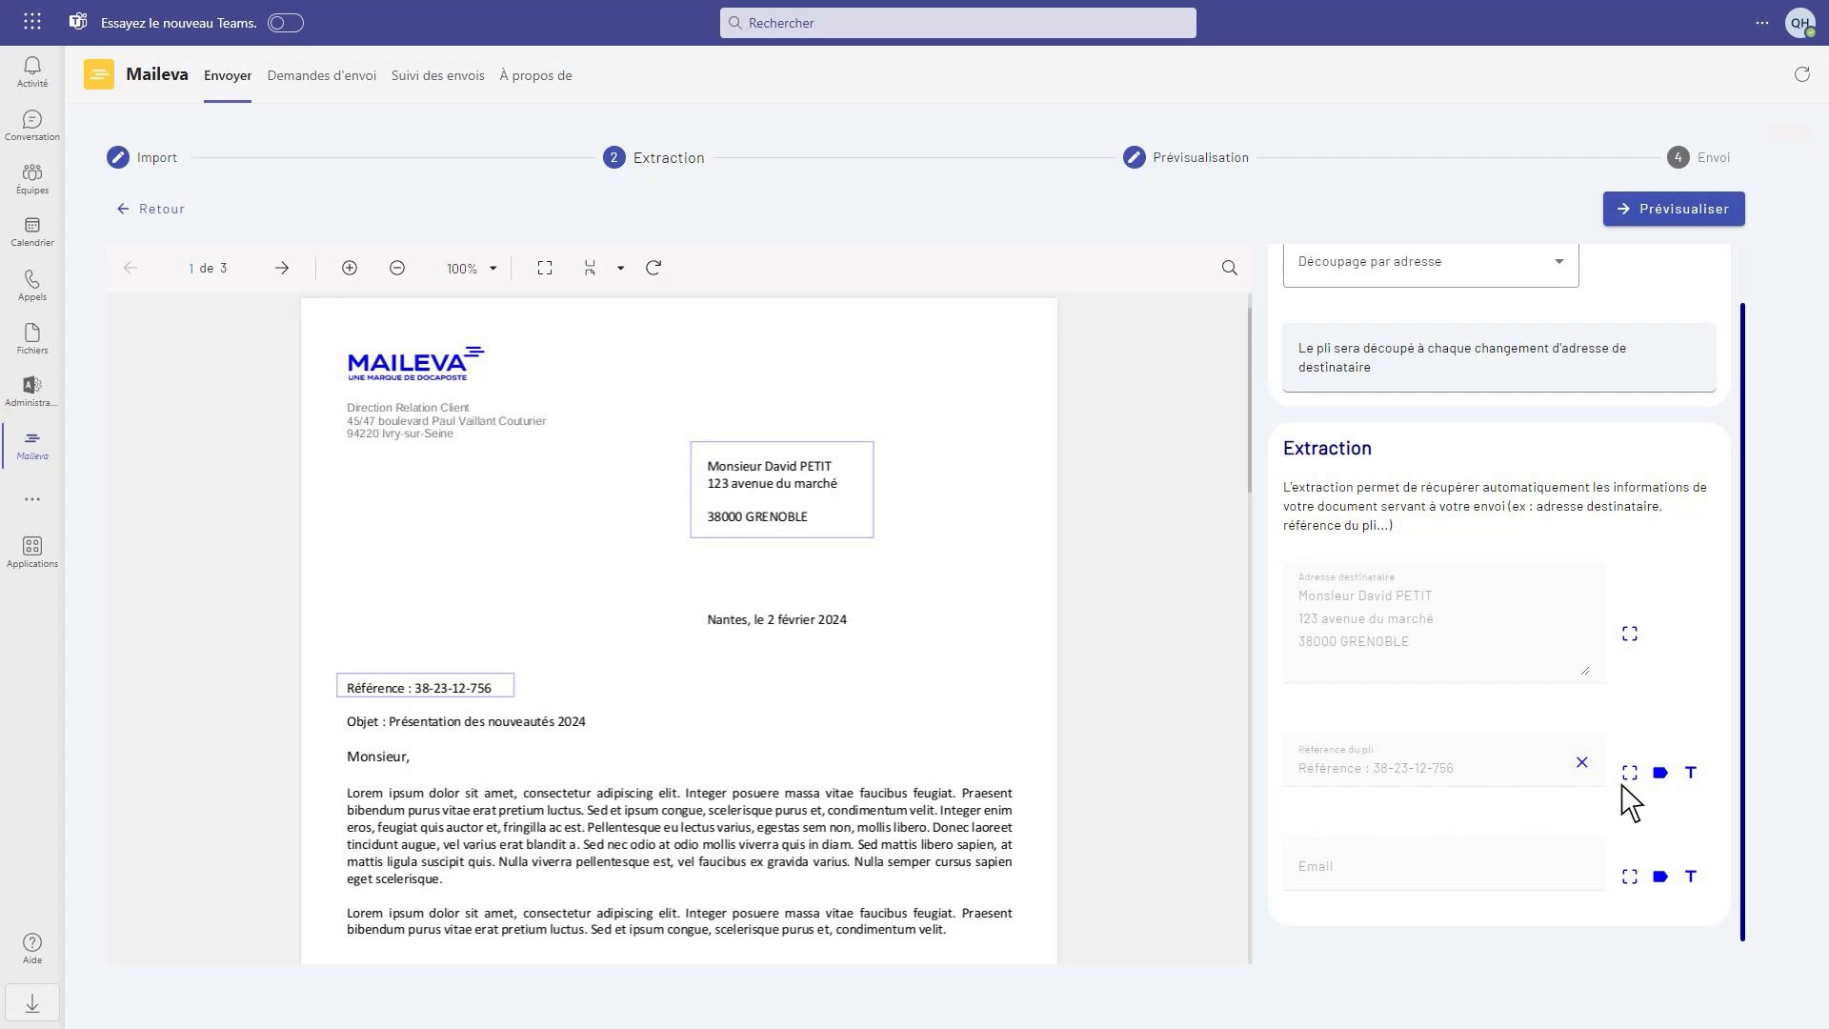
# Enter 38-23-12-756 manually as the mail item reference and validate it
pyautogui.click(1691, 777)
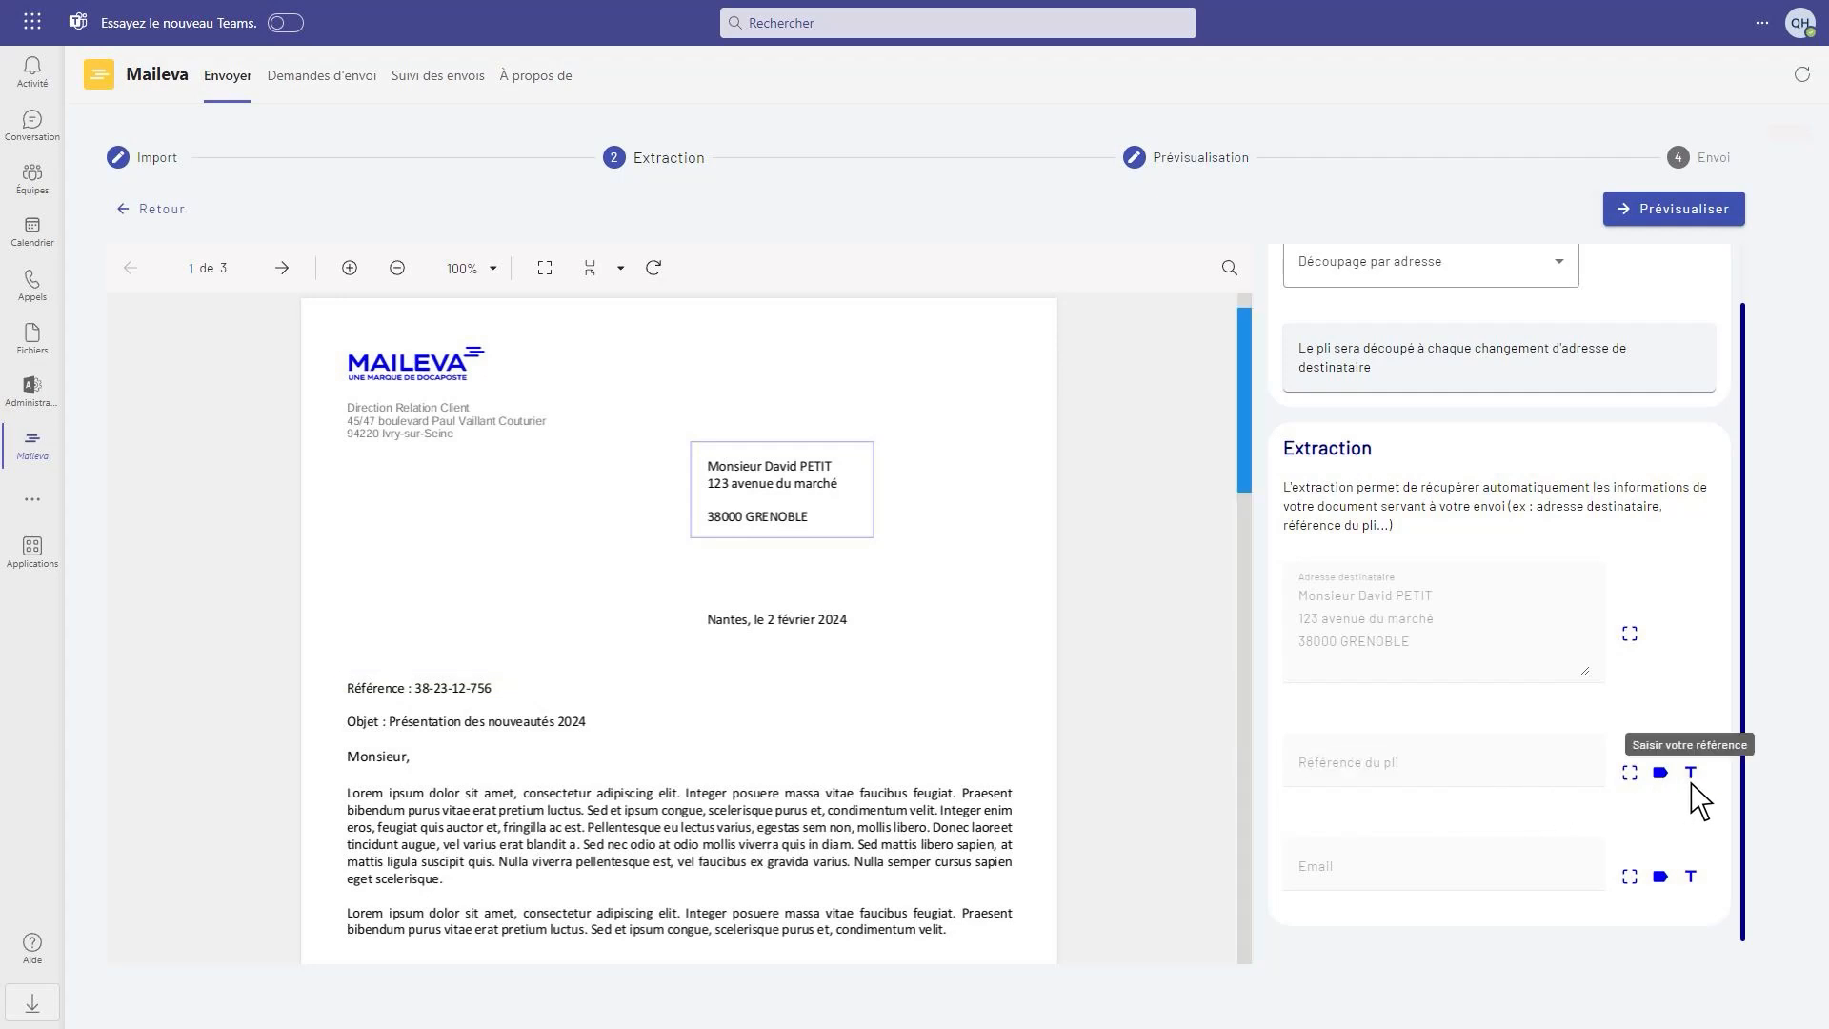
pyautogui.click(1691, 775)
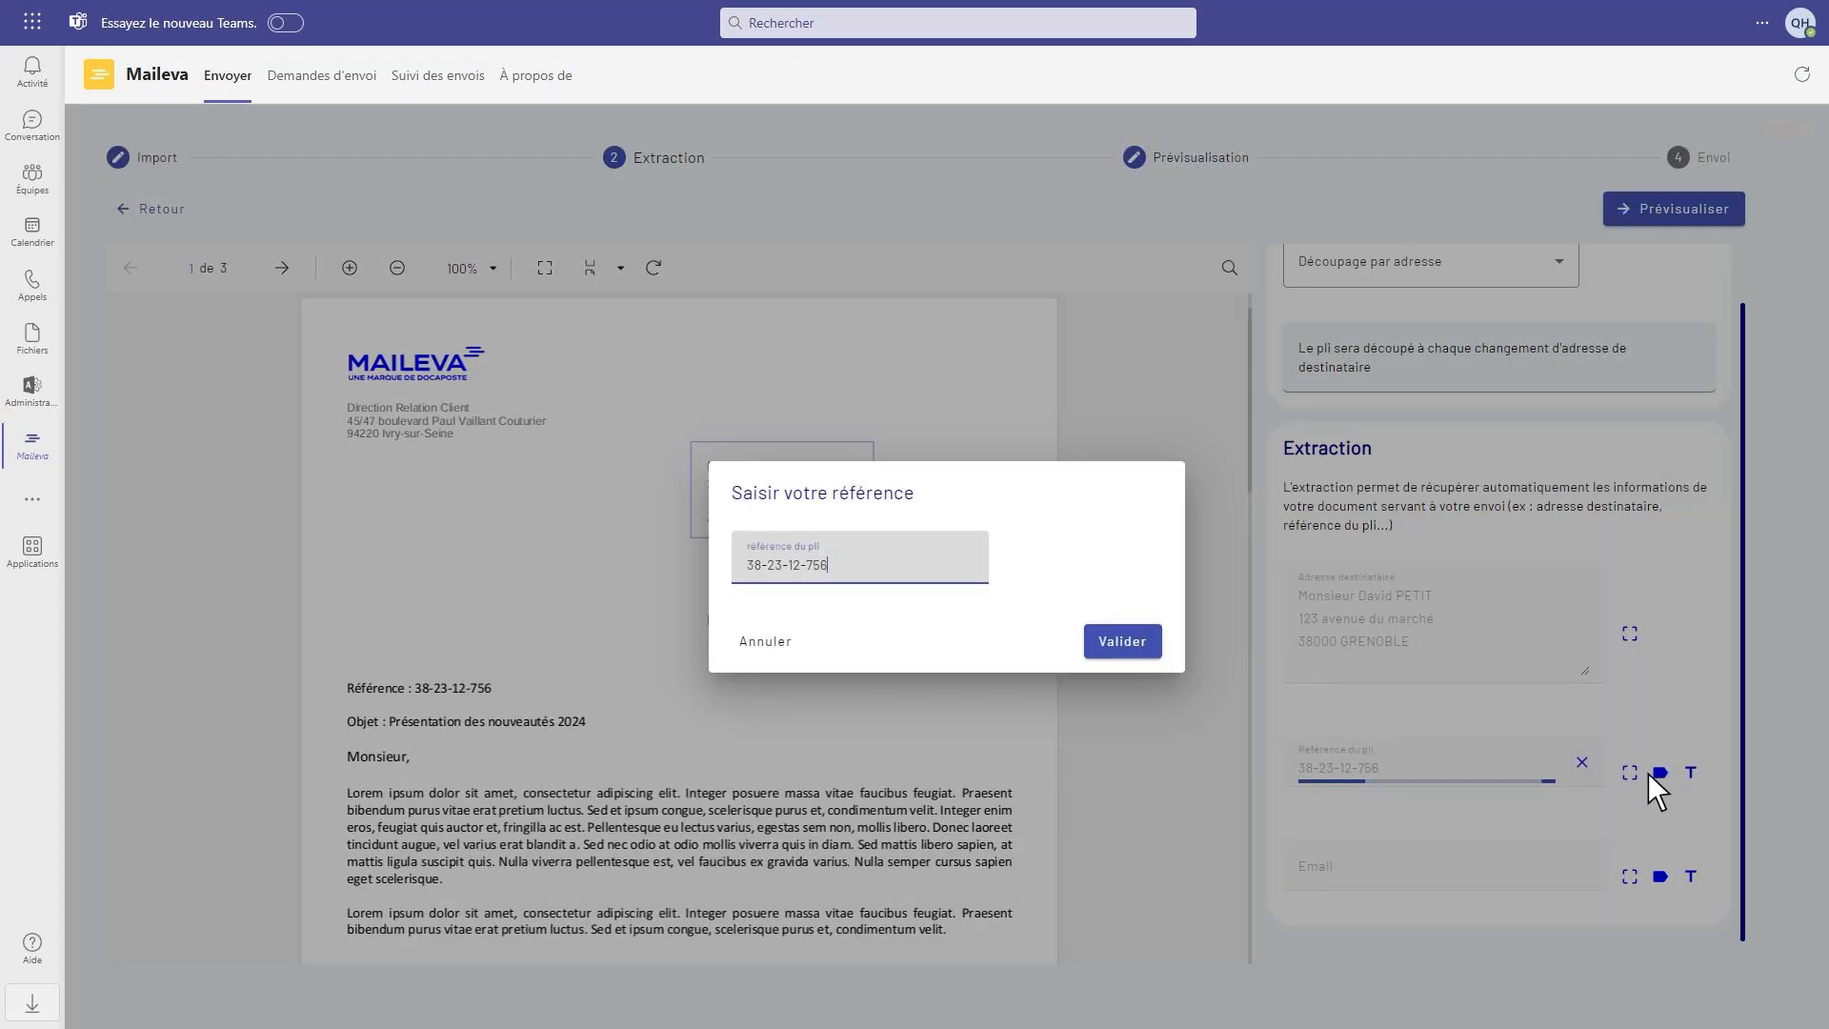
pyautogui.tripleClick(749, 577)
pyautogui.press('BackSpace')
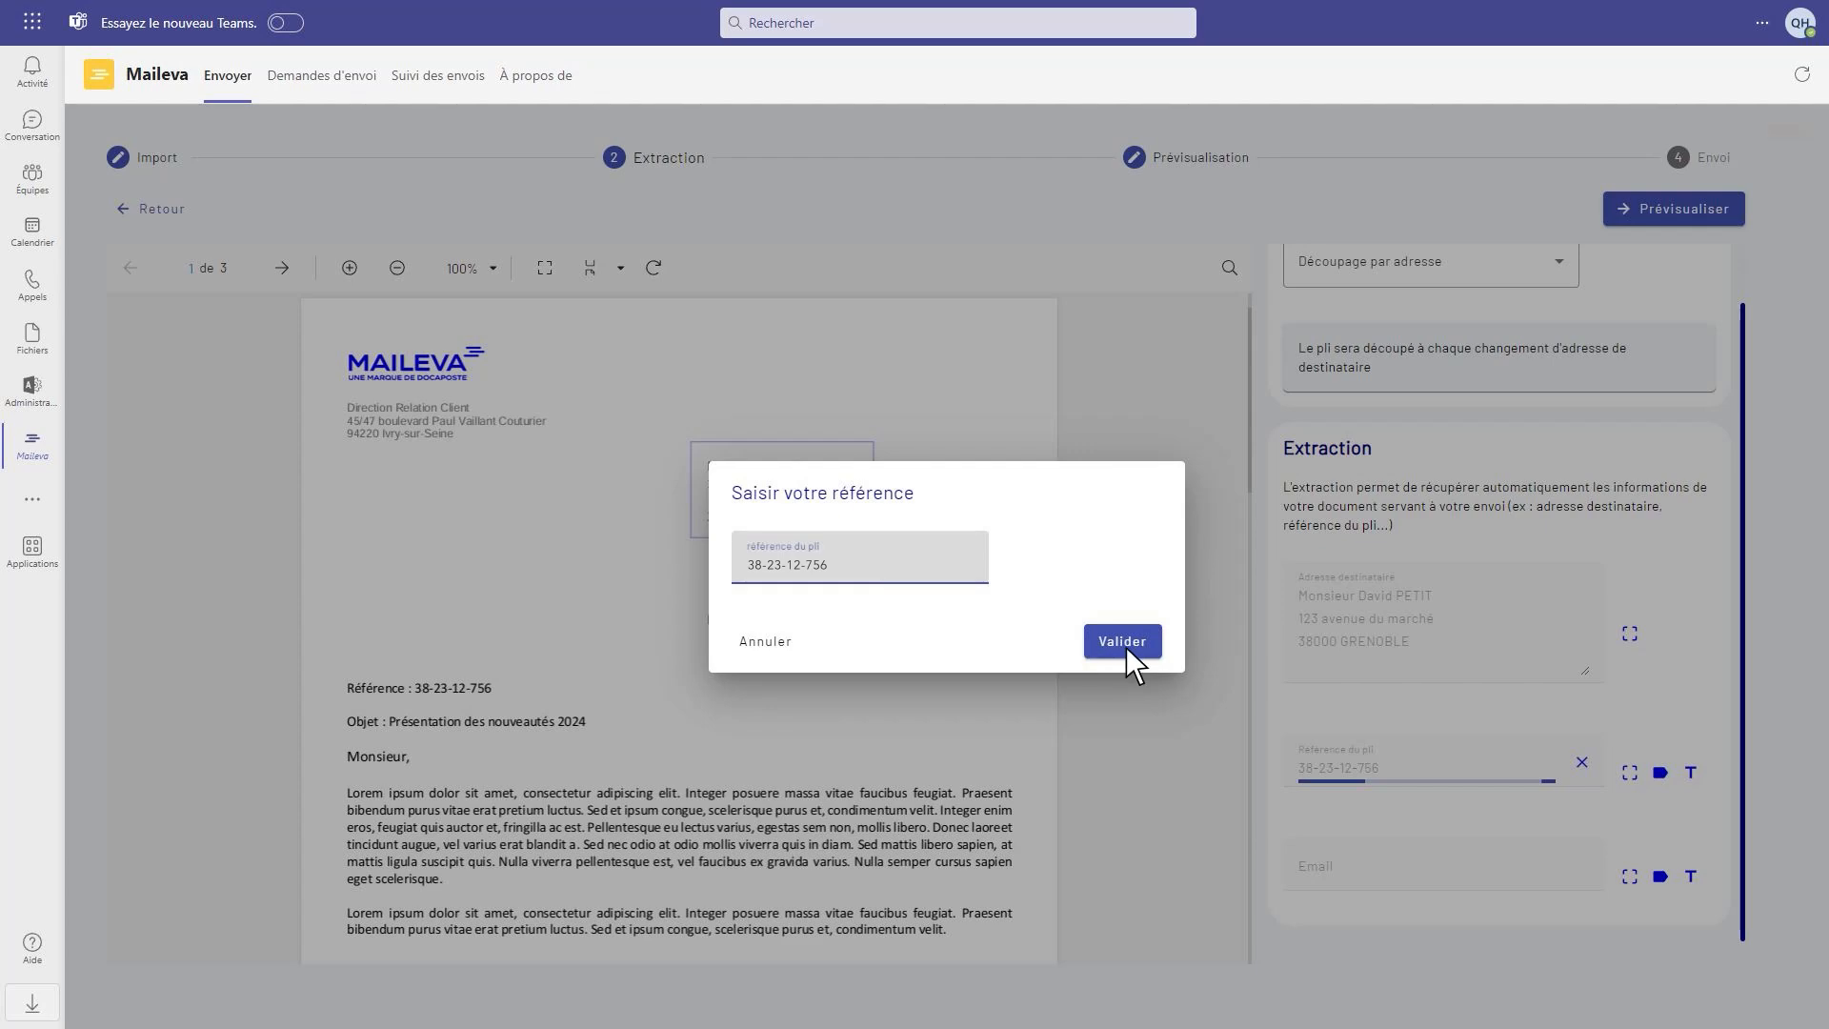
pyautogui.click(1123, 643)
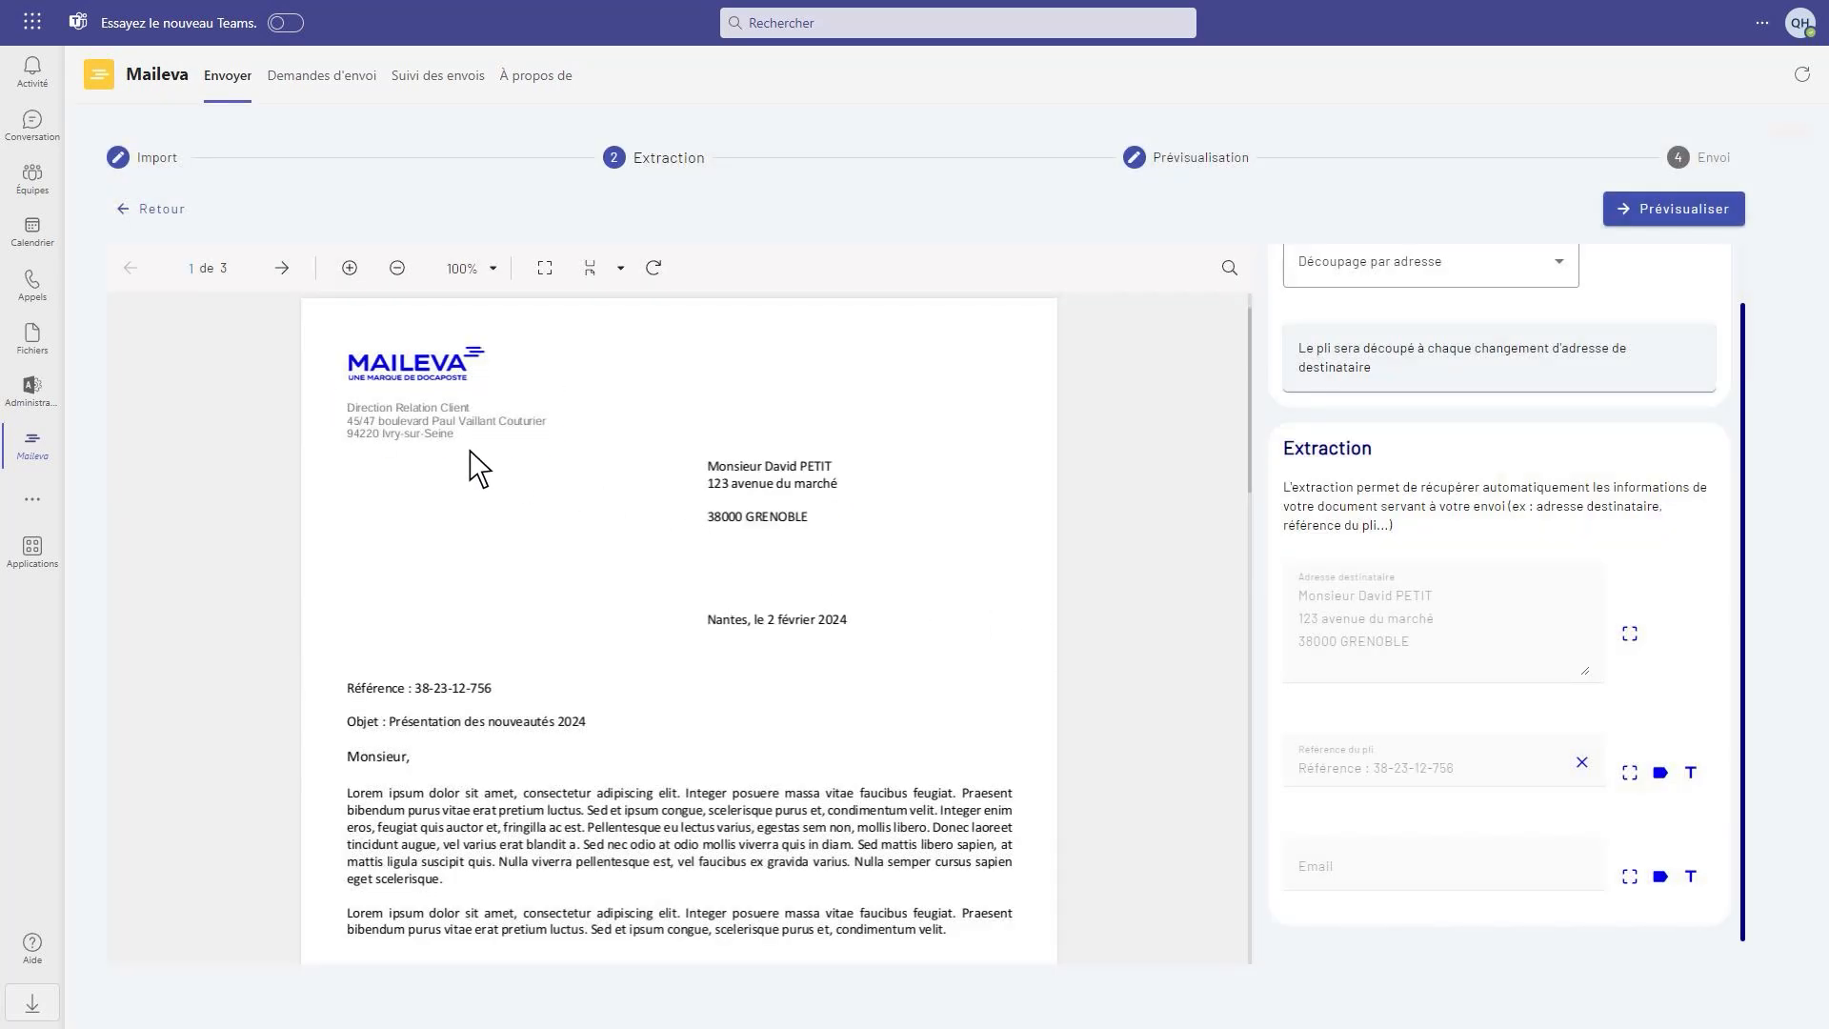
# Preview the modified mailing, view the first recipient's letter enlarged and close it again
pyautogui.click(1673, 215)
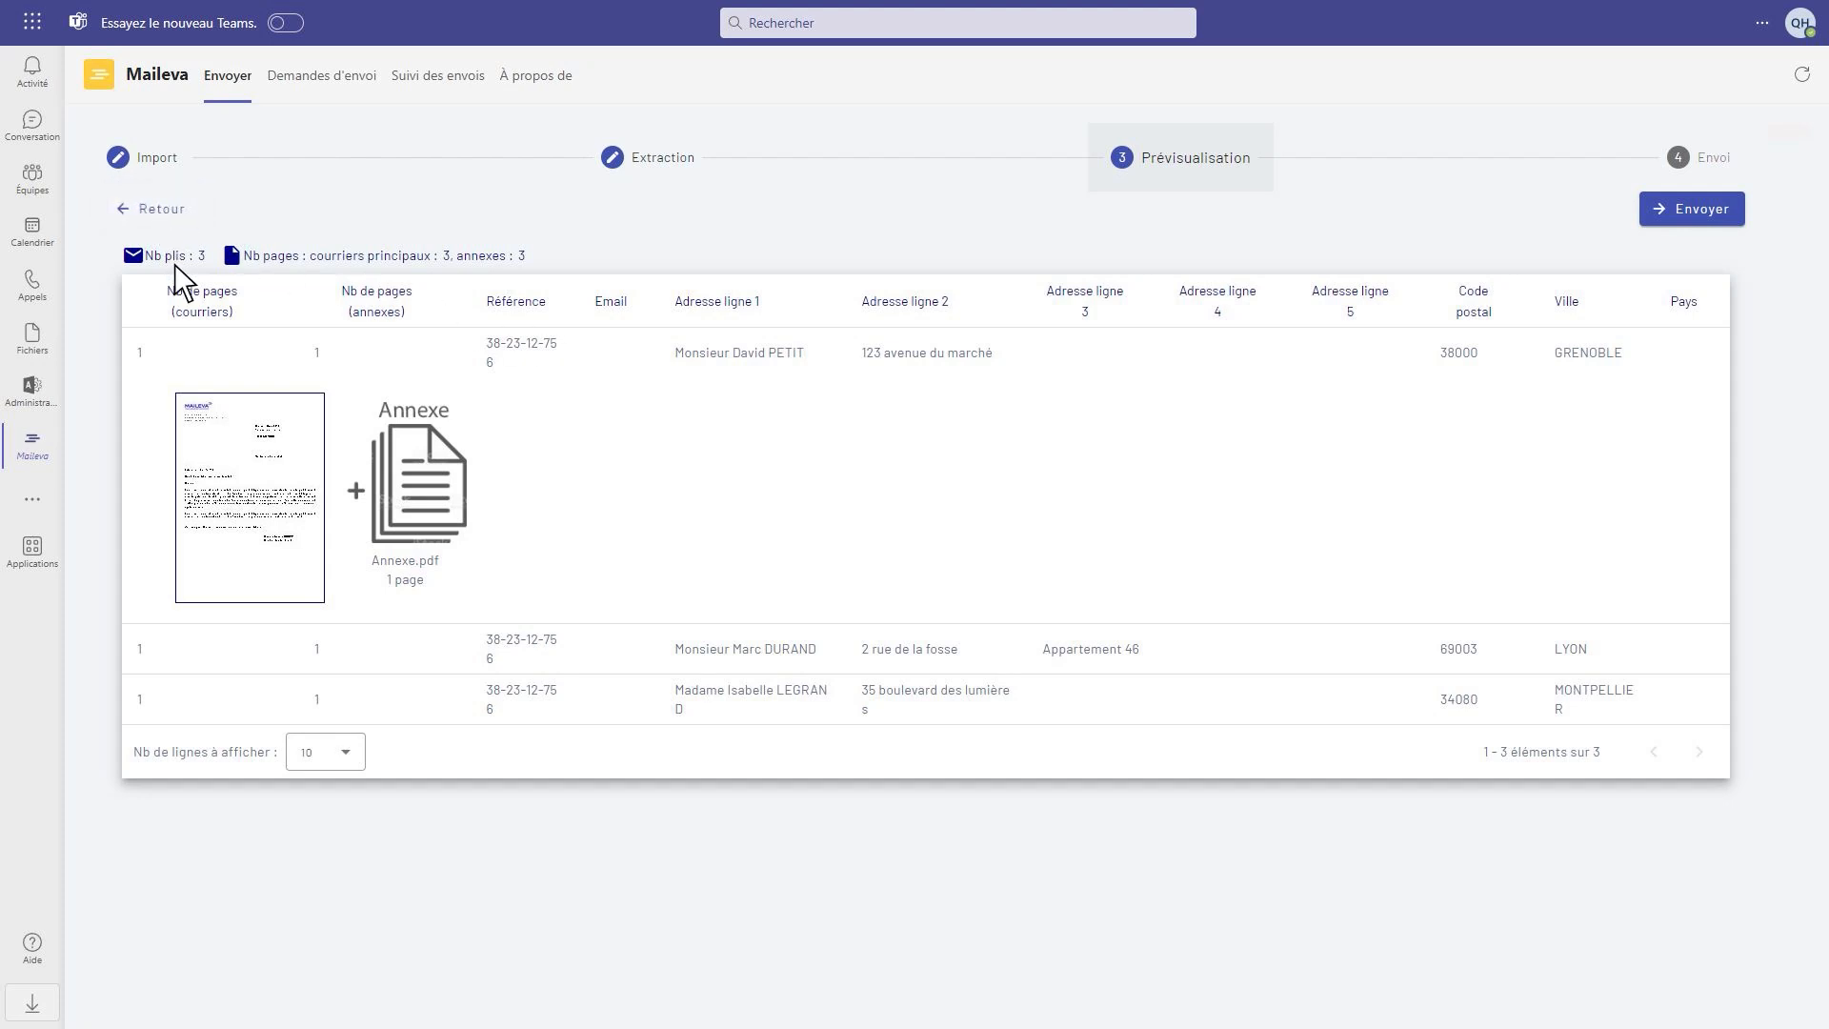
pyautogui.click(237, 476)
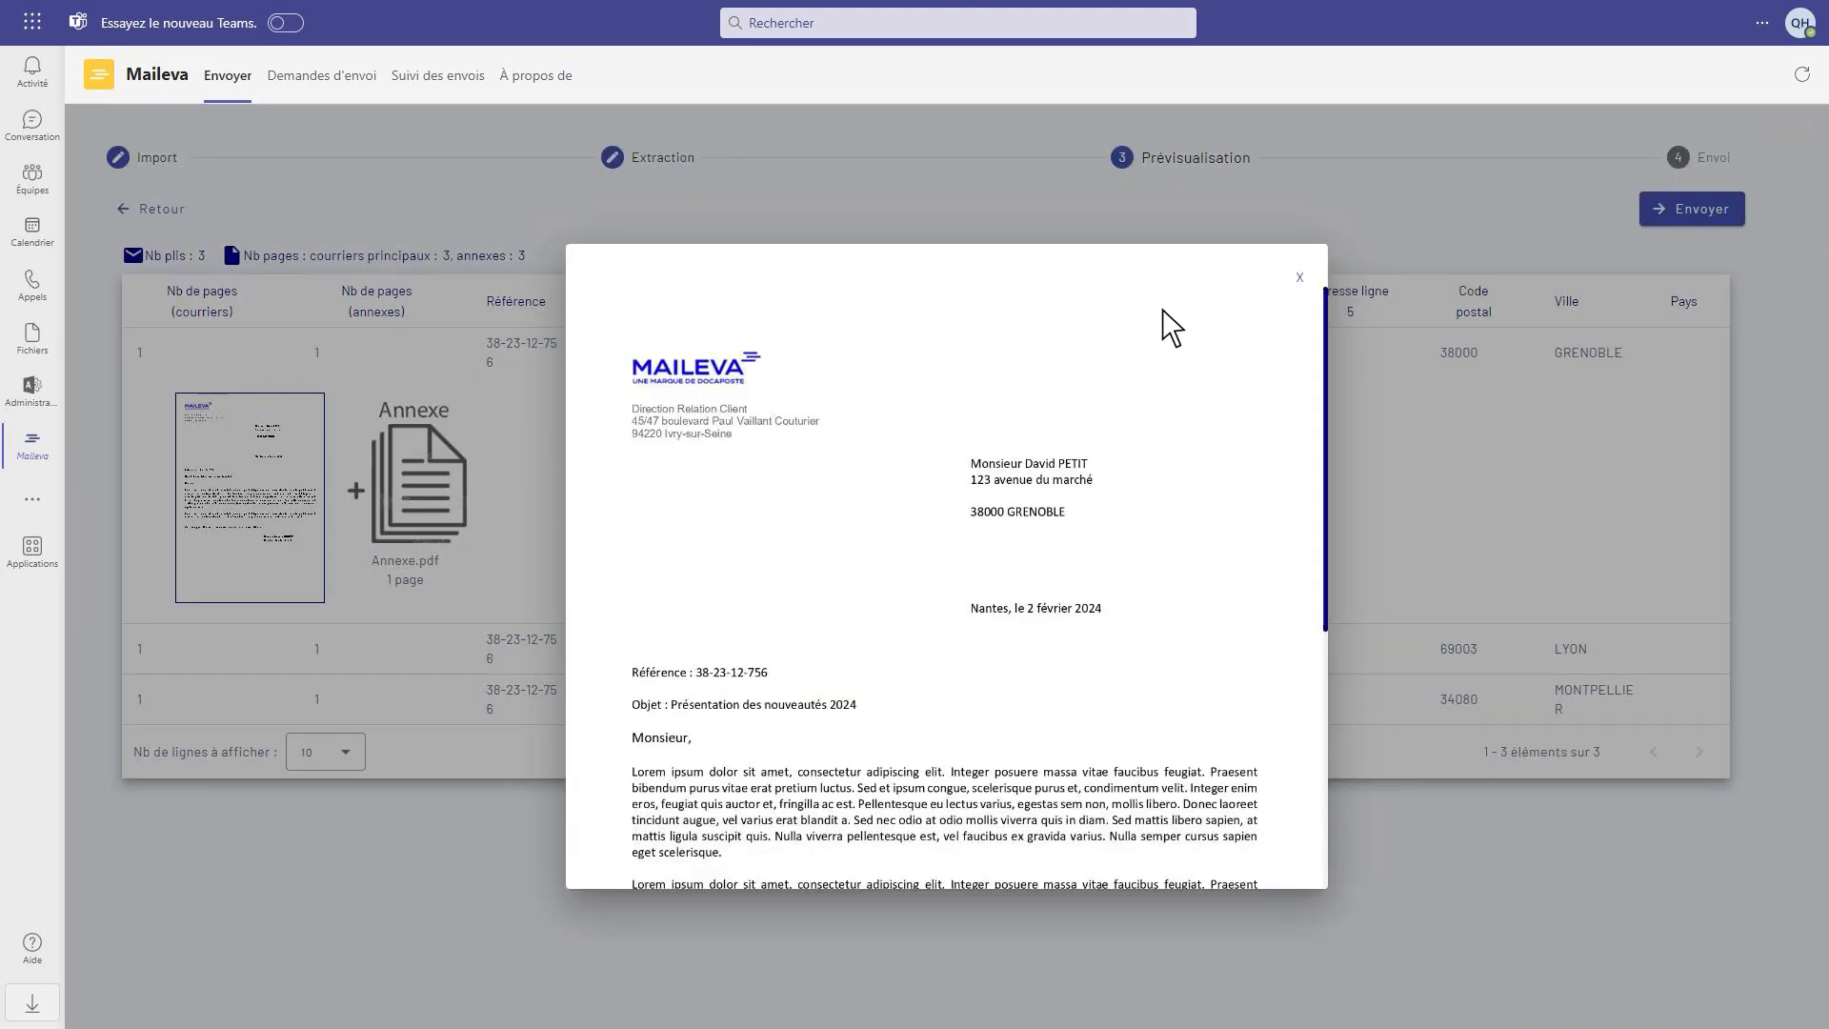
pyautogui.click(1299, 277)
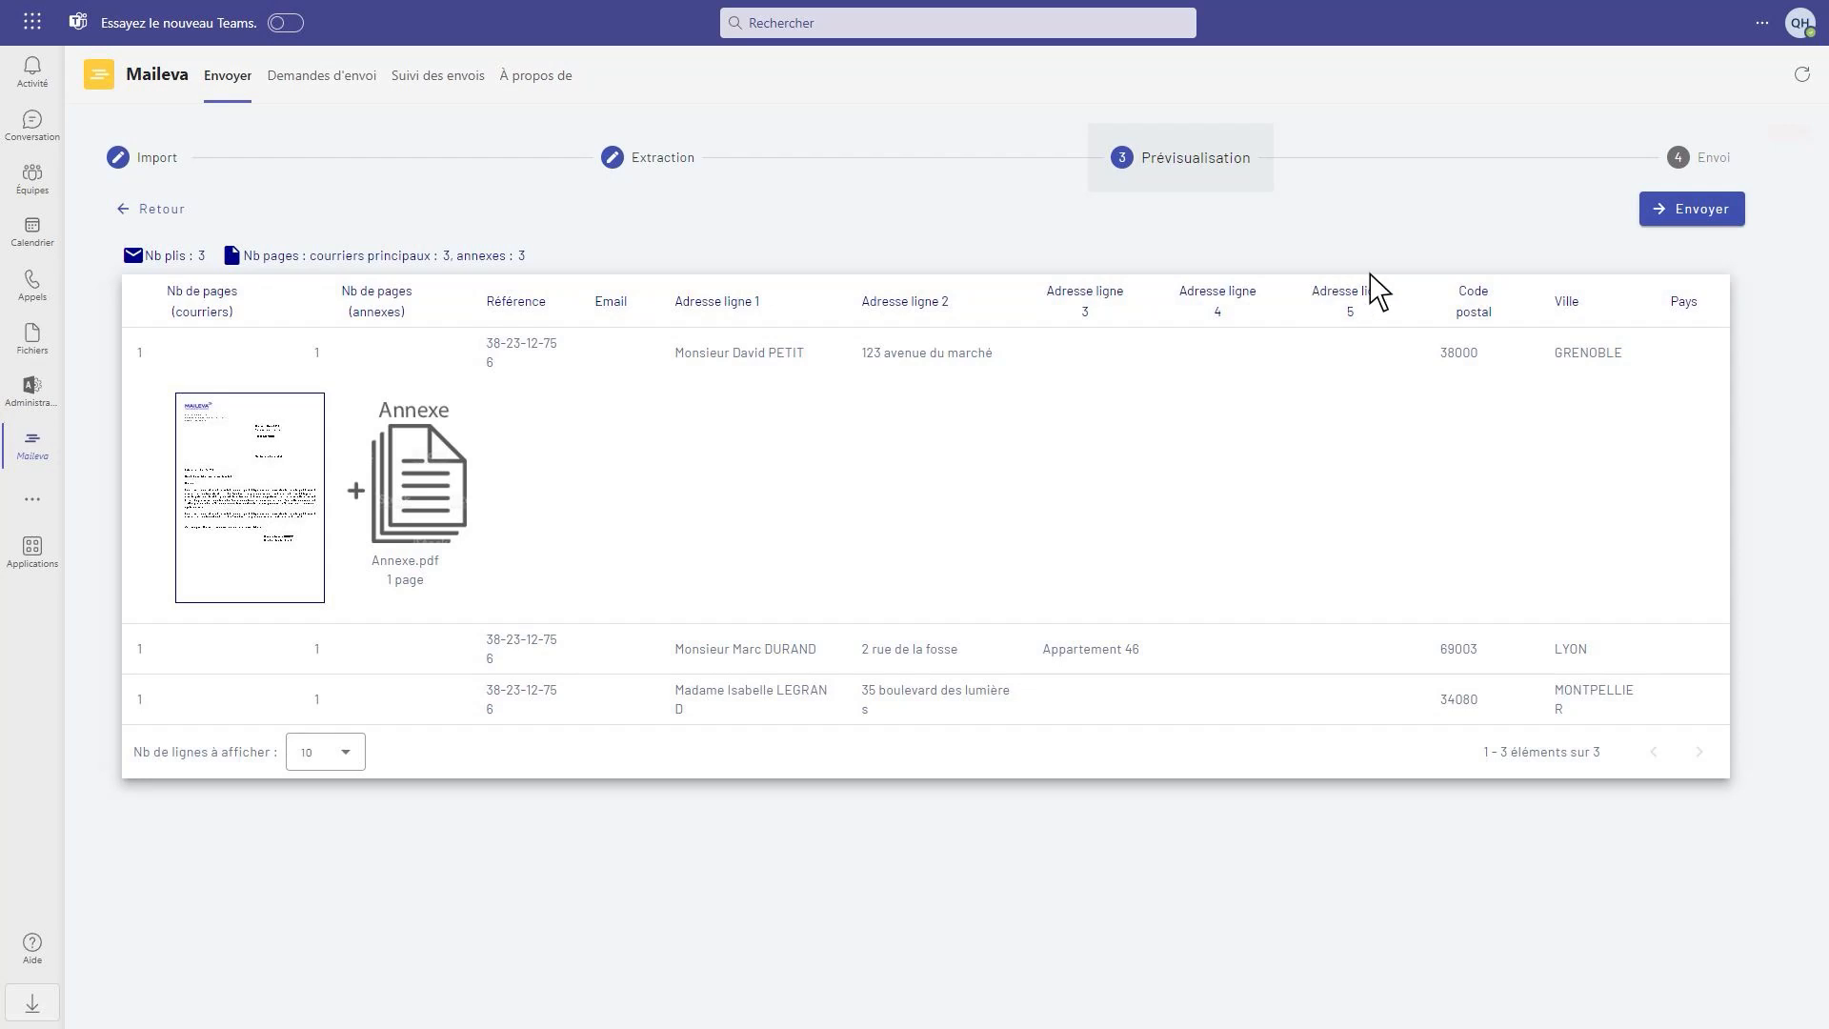
# Proceed to the sending settings and enable the addition of an address carrier page (page porte-adresse)
pyautogui.click(1695, 223)
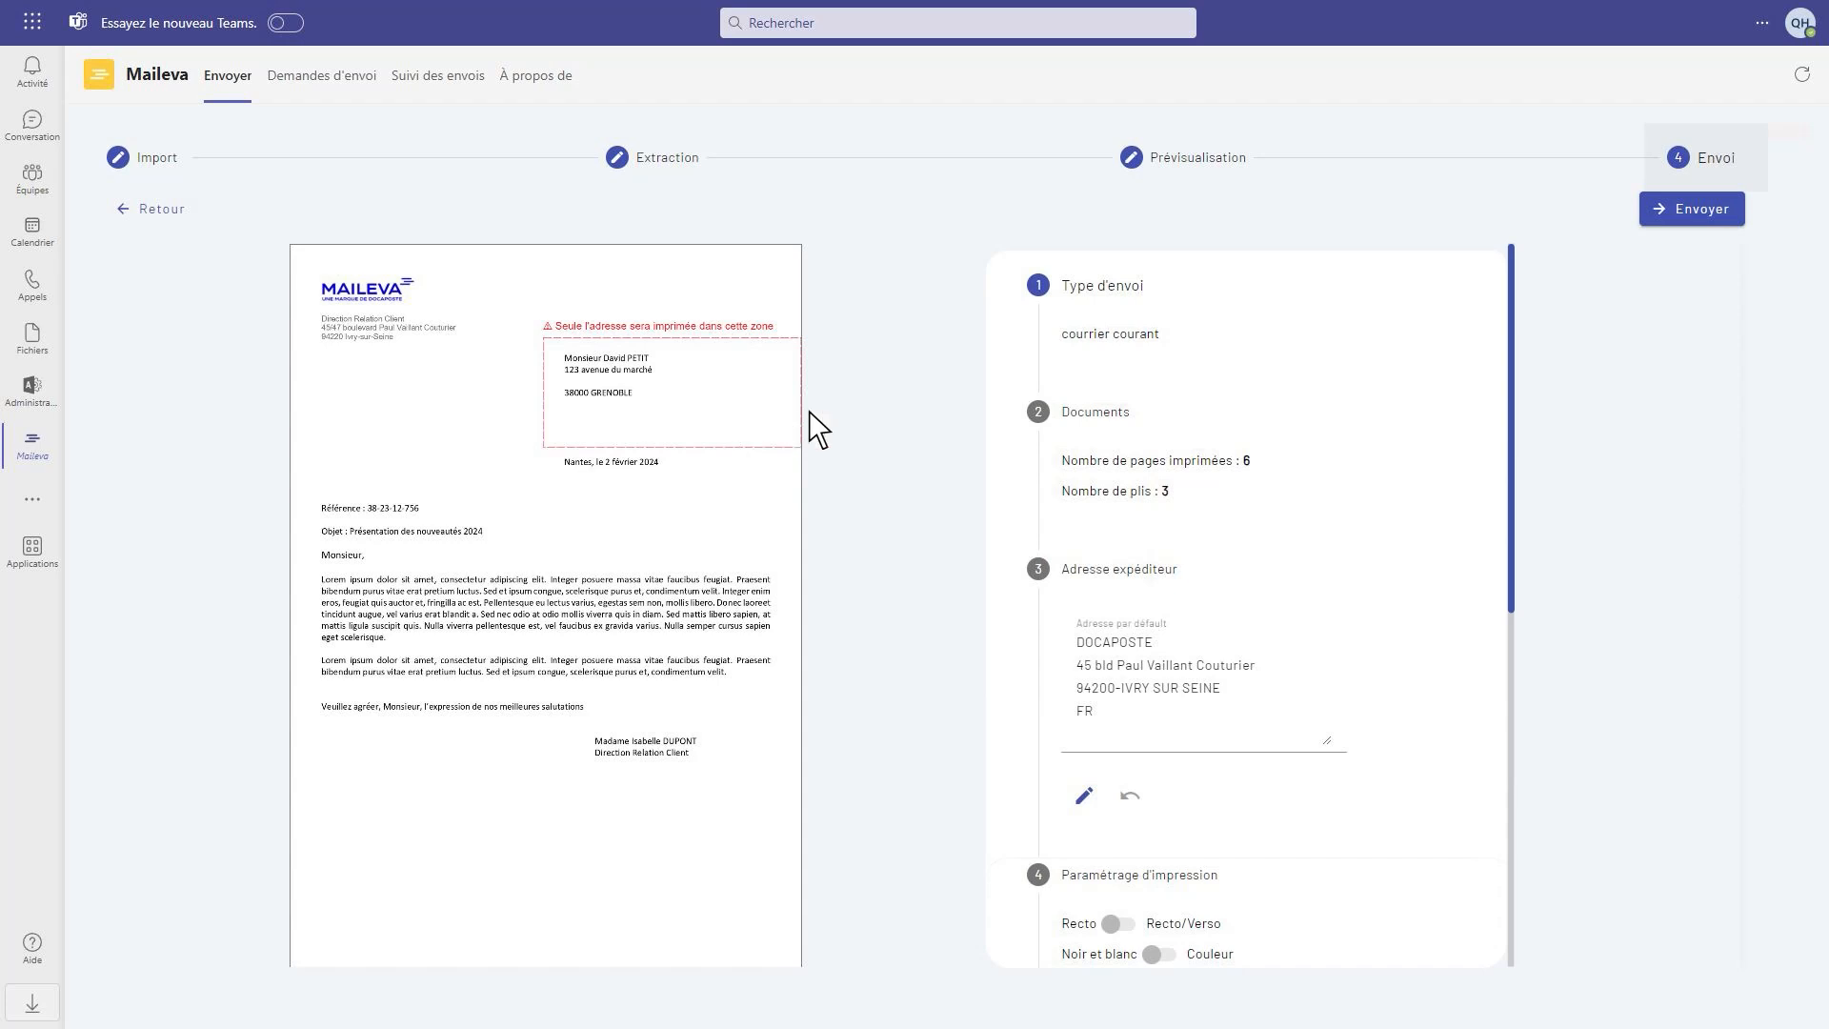
pyautogui.scroll(-1, 1511, 414)
pyautogui.moveTo(1510, 413); pyautogui.dragTo(1511, 471)
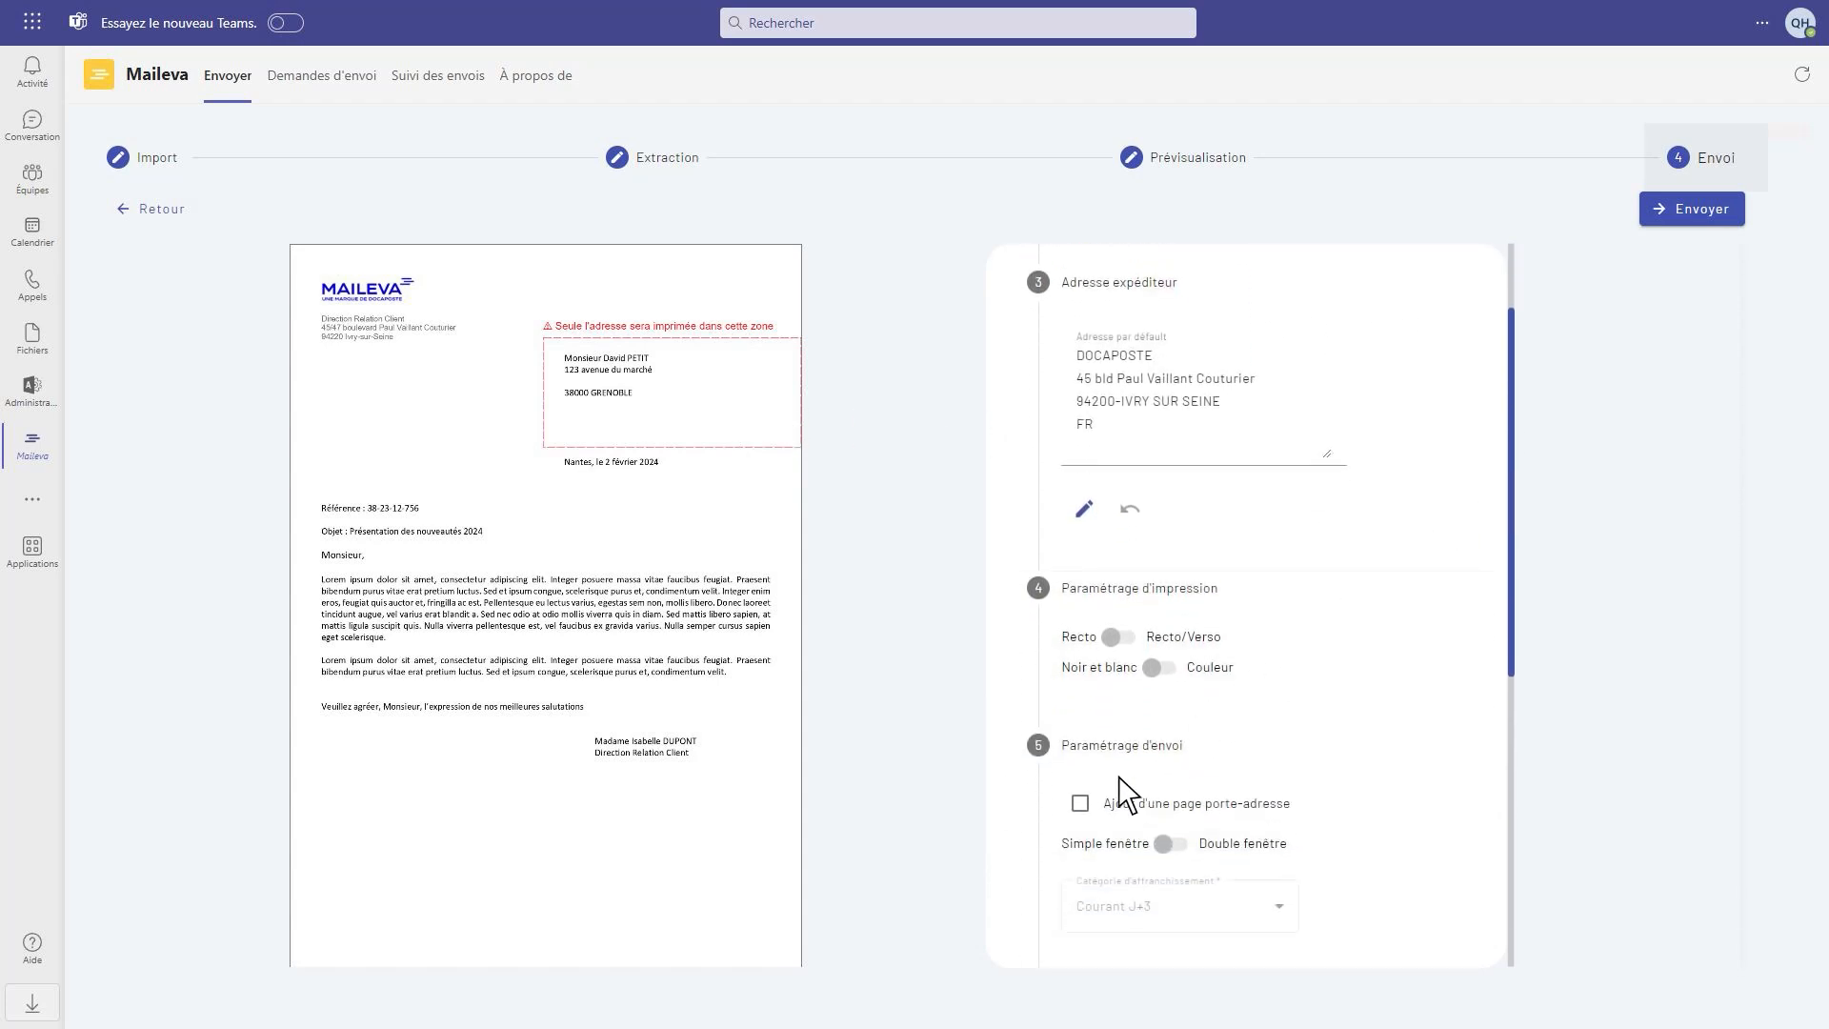
pyautogui.click(1080, 805)
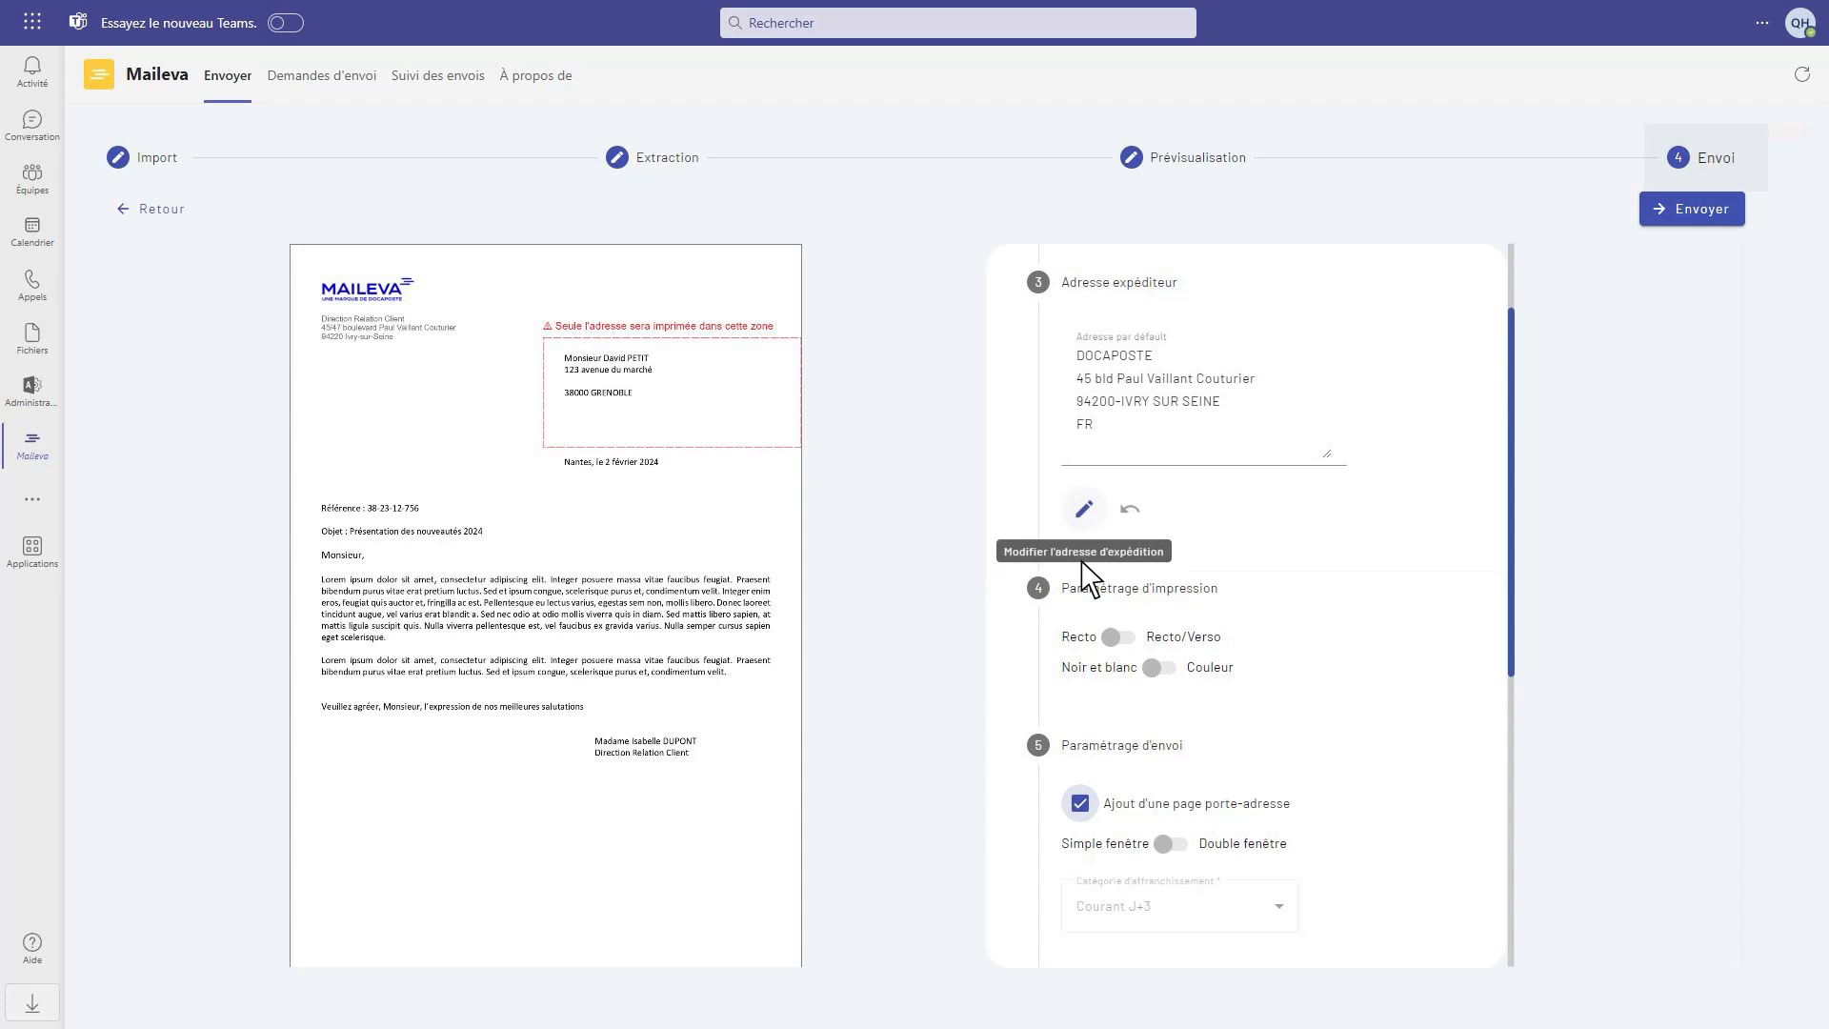
# Change the sender address to the Site dev site, found by searching for Montpellier, and validate it
pyautogui.click(1083, 510)
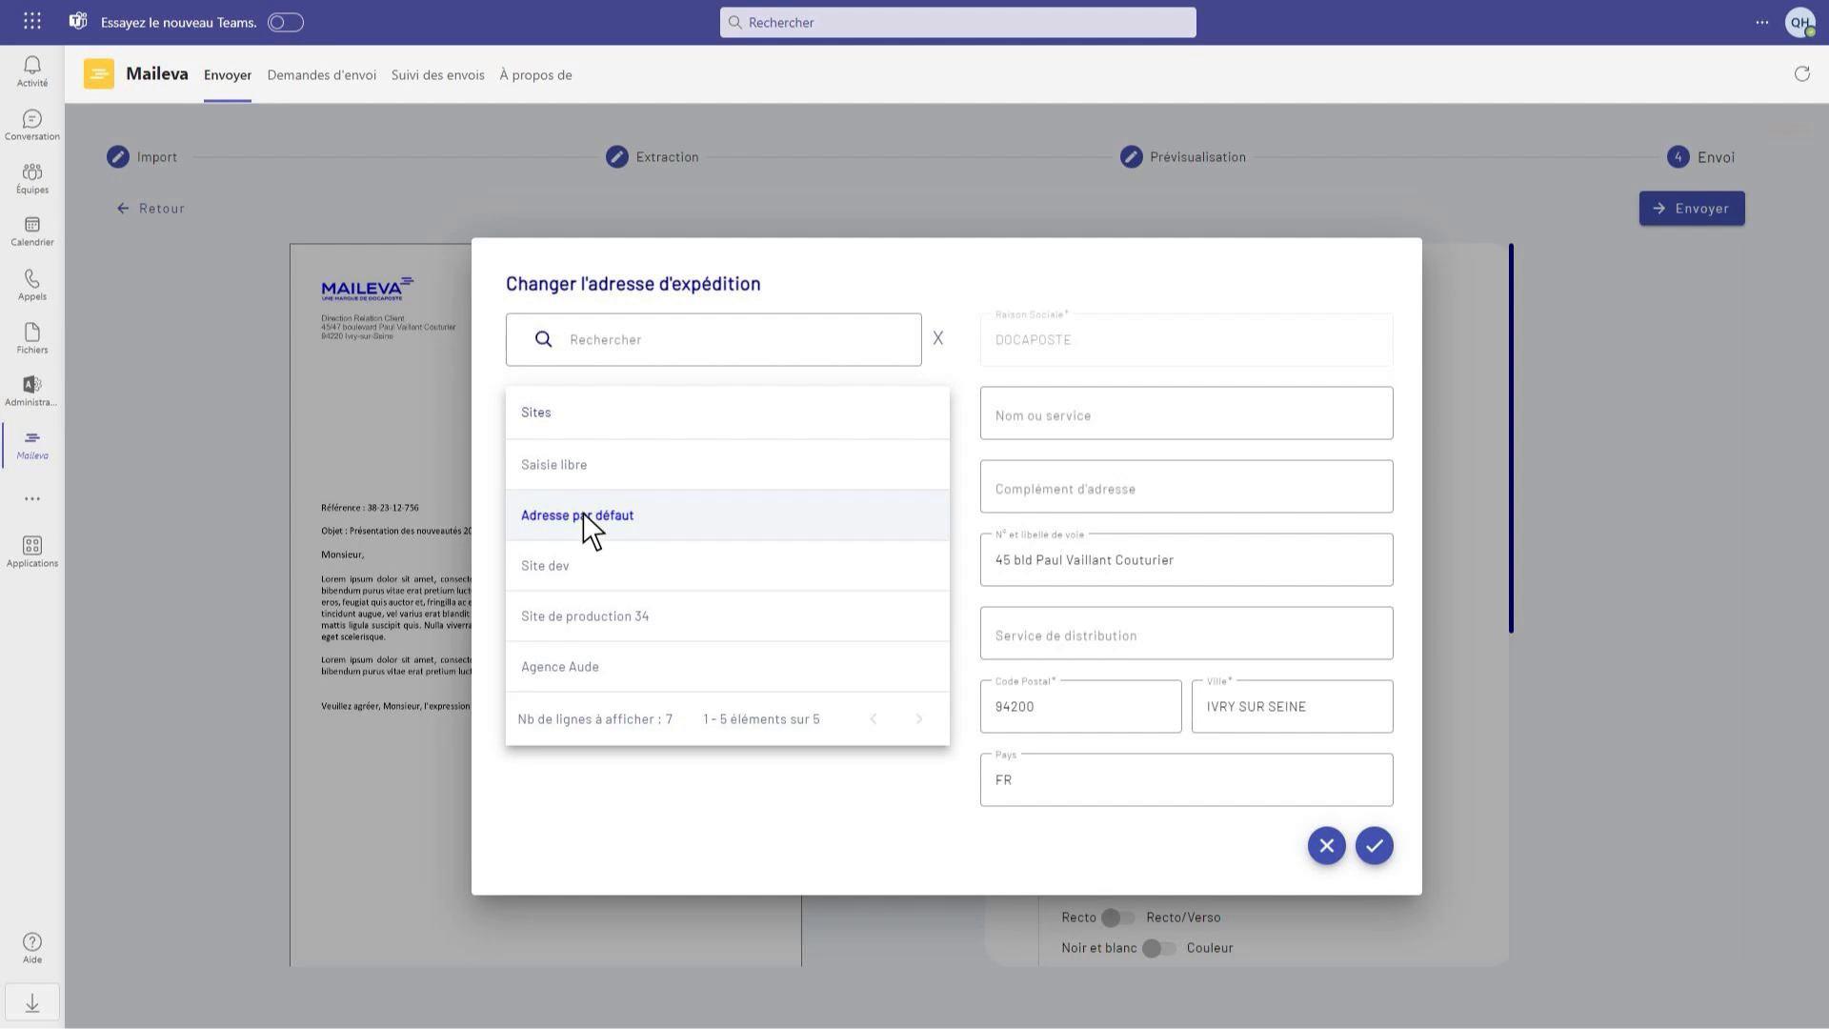
pyautogui.click(584, 357)
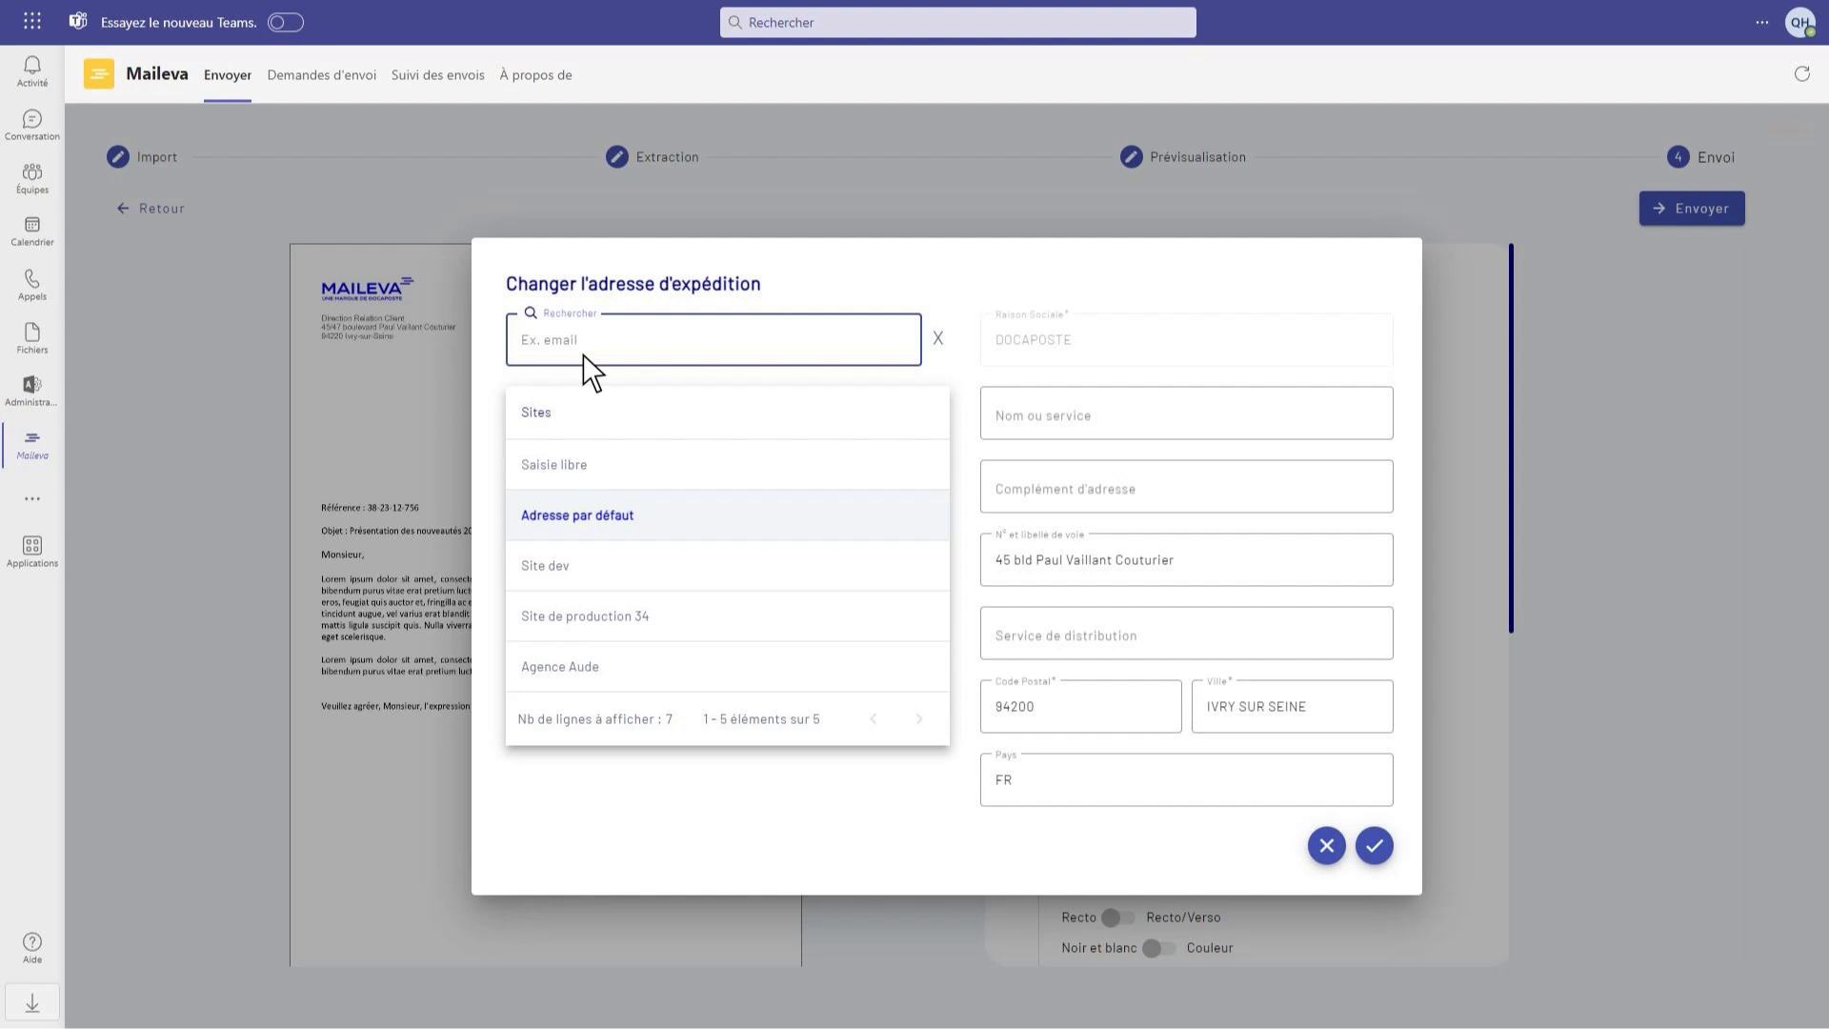
pyautogui.write('Montpellier')
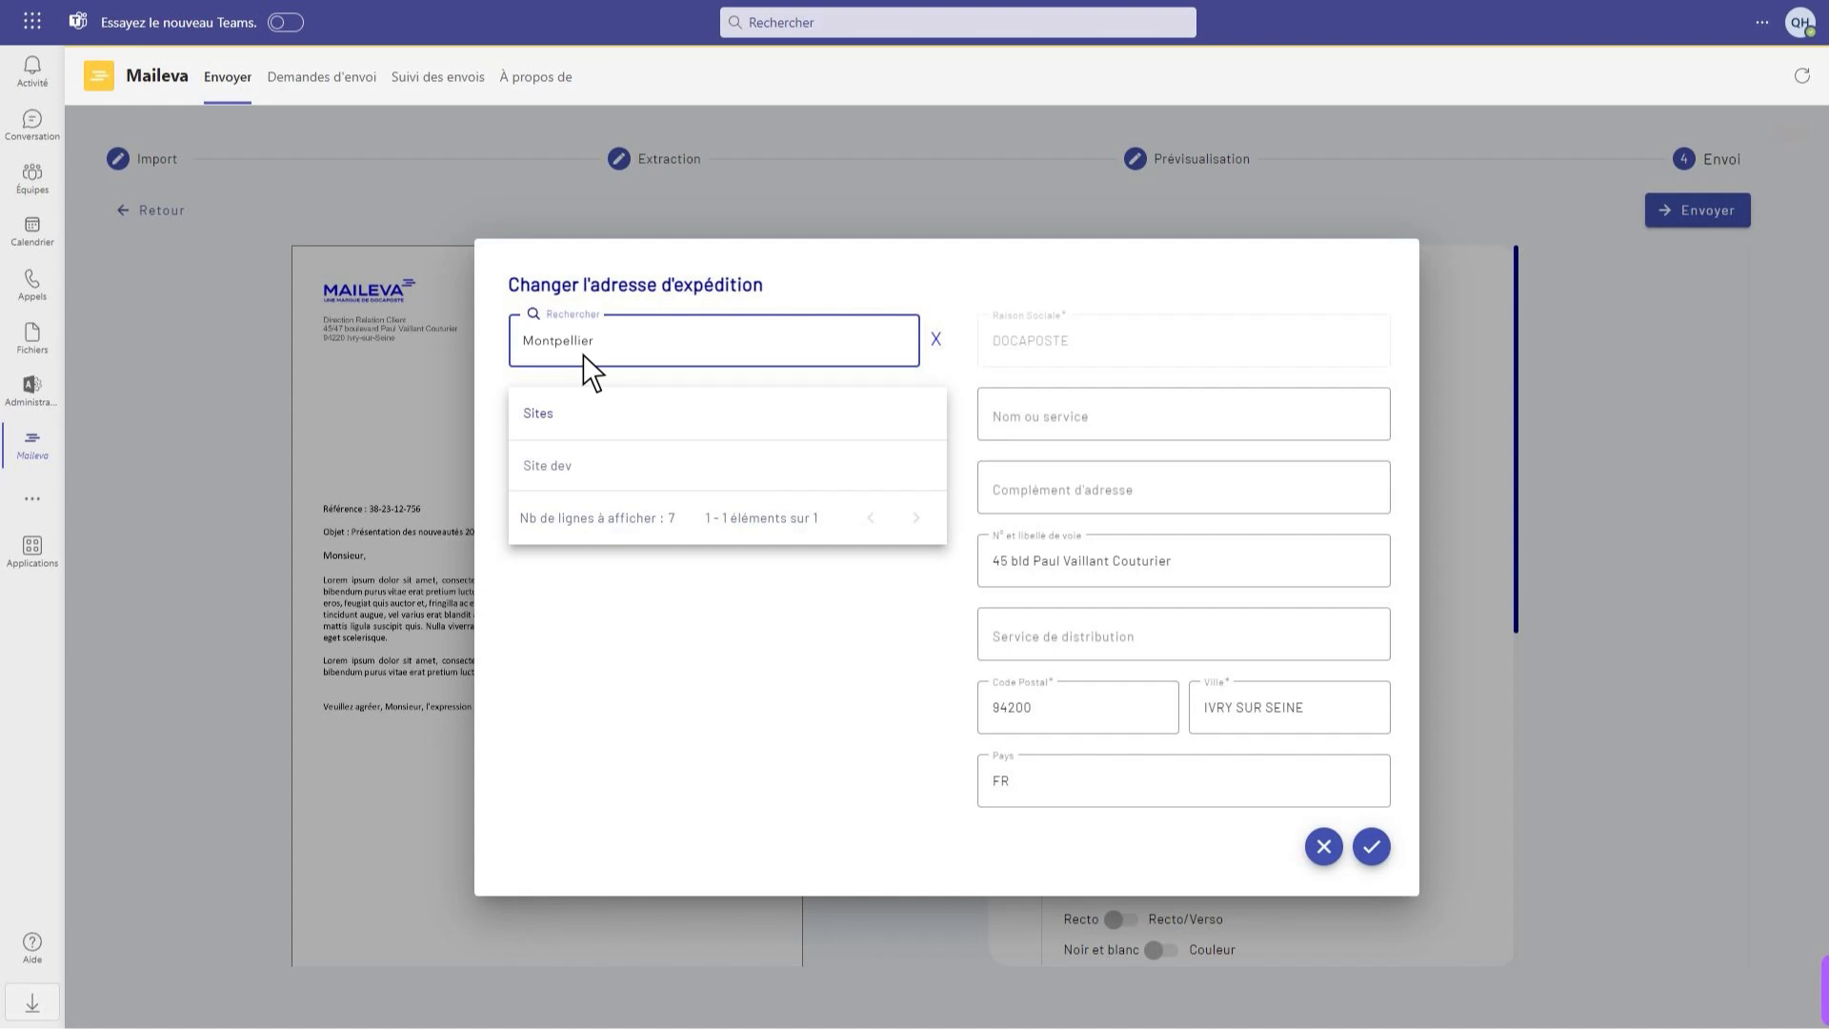
pyautogui.click(553, 480)
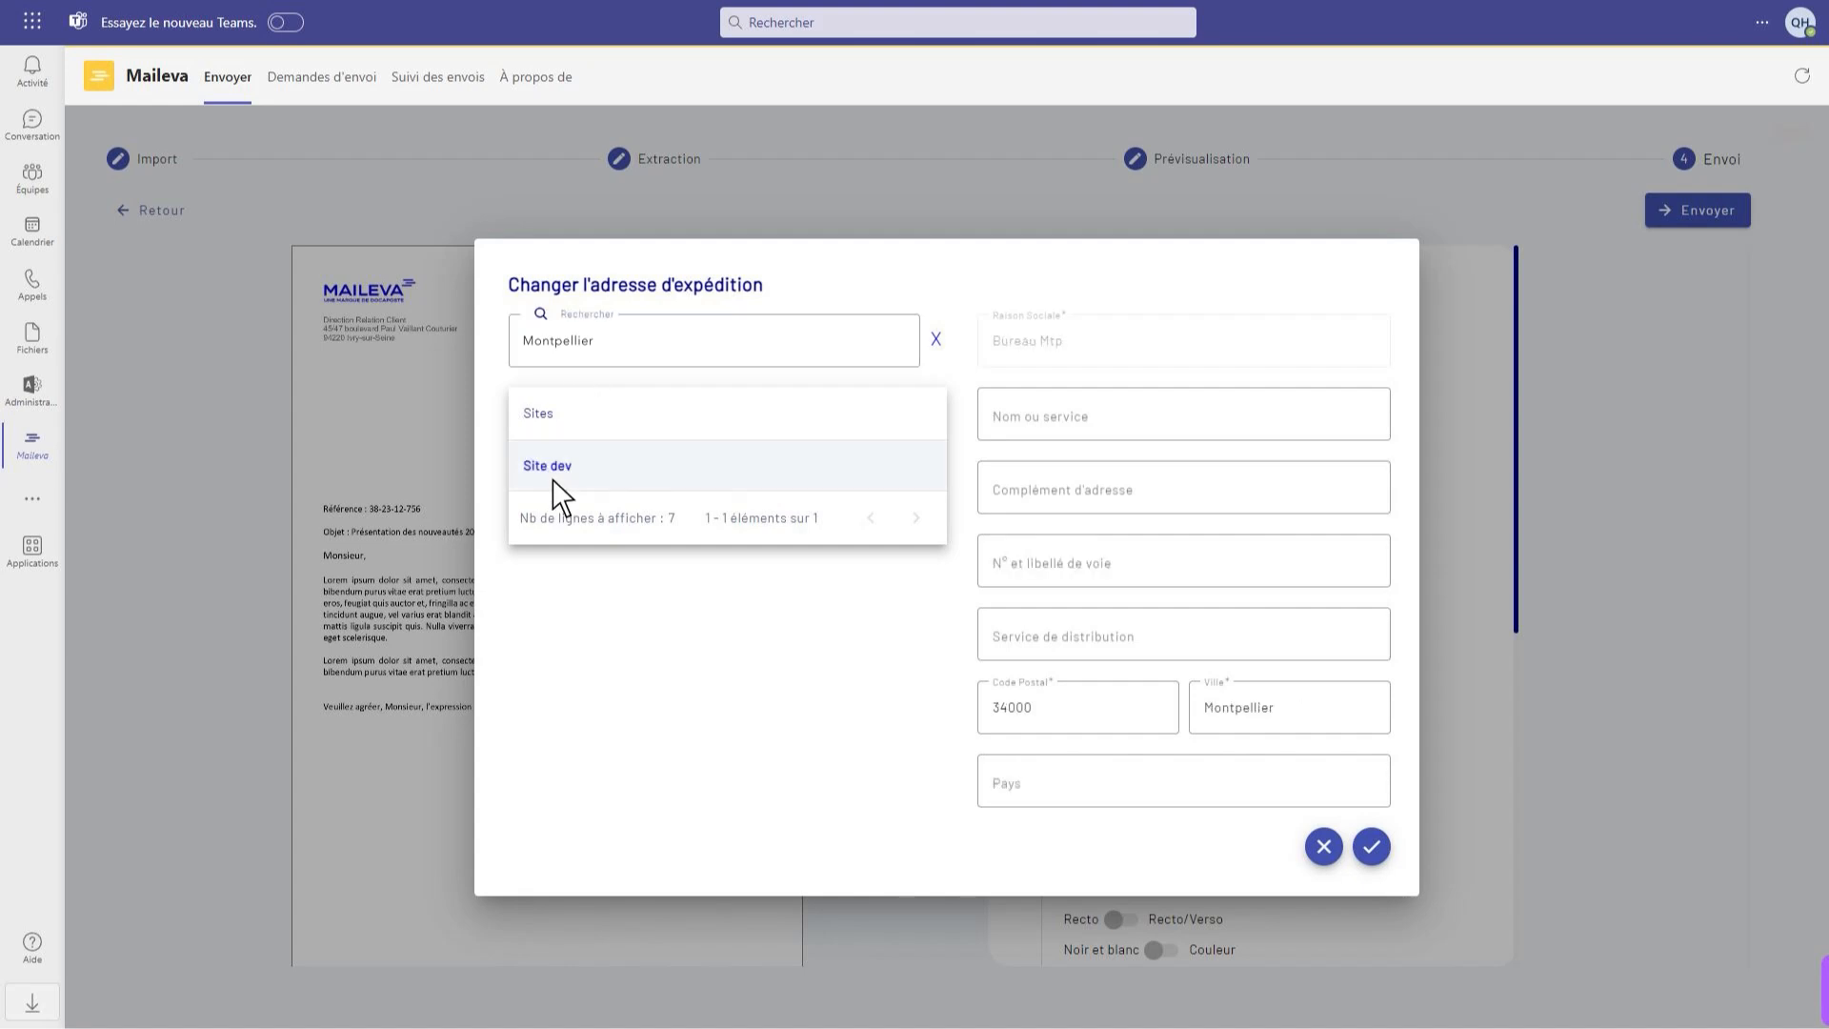
pyautogui.click(1371, 847)
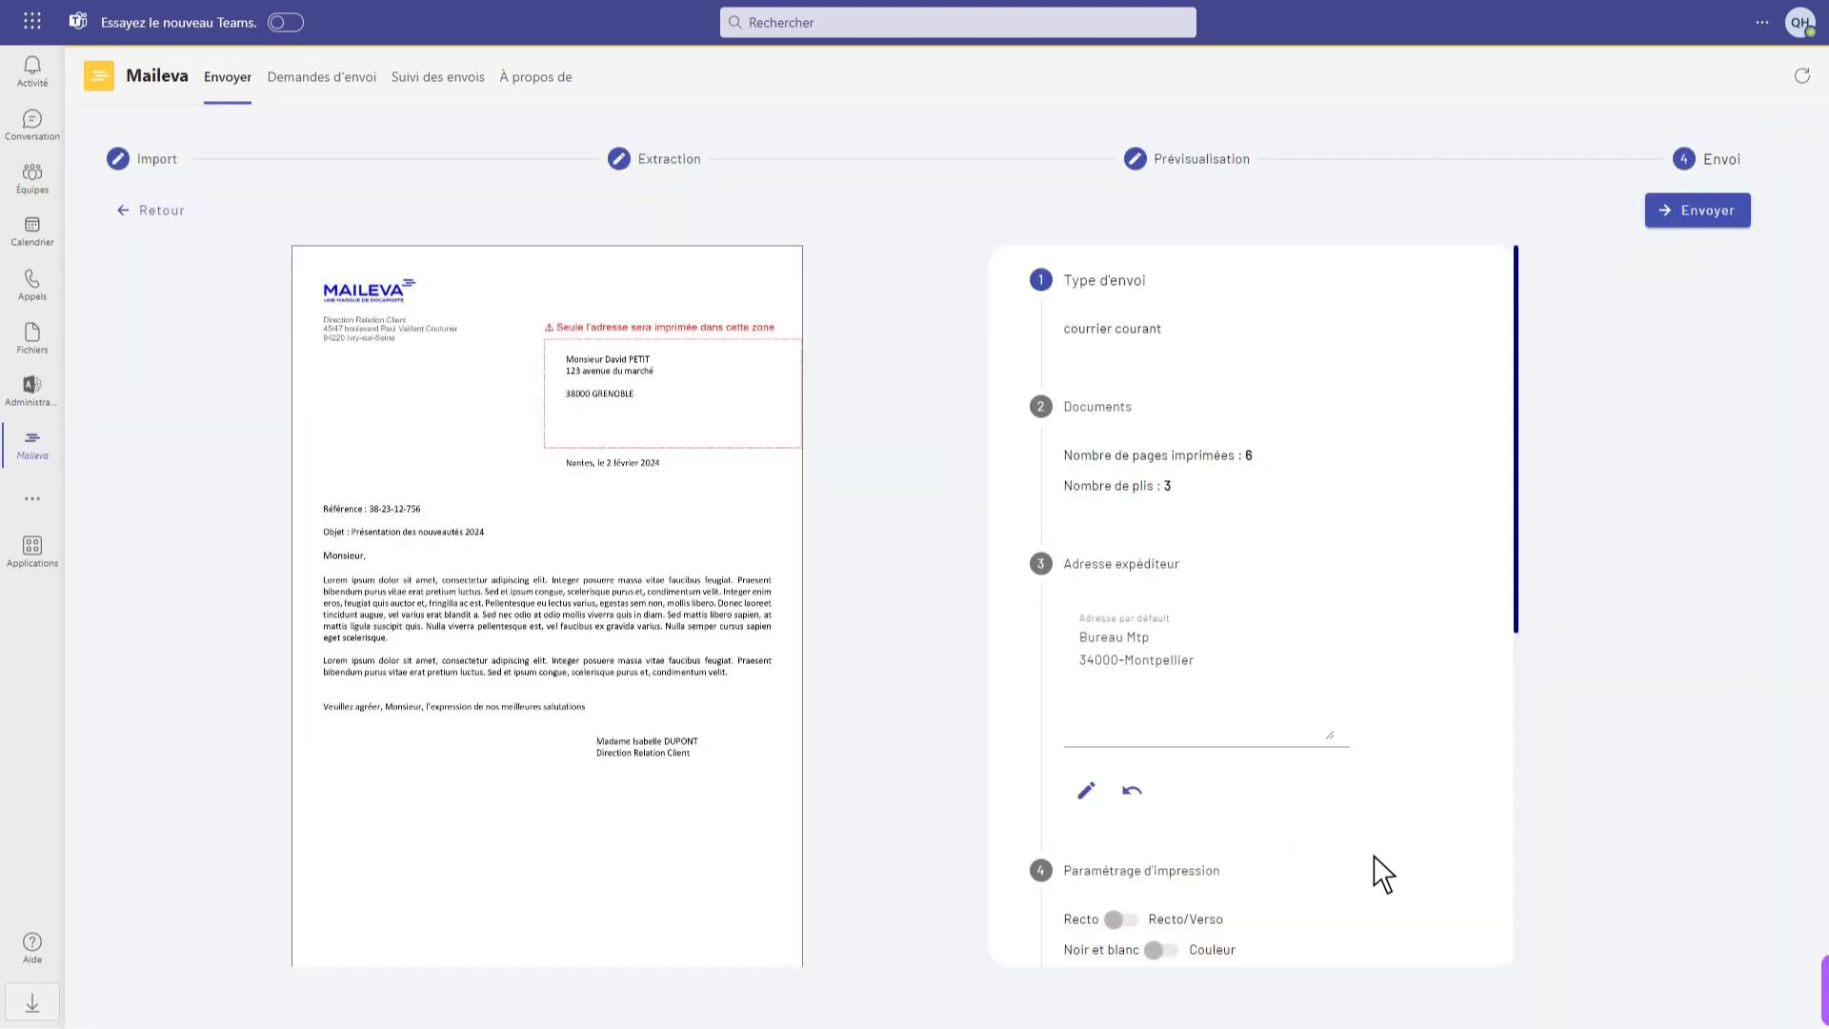
# Submit the mailing and confirm its dispatch from the sending summary
pyautogui.click(1701, 223)
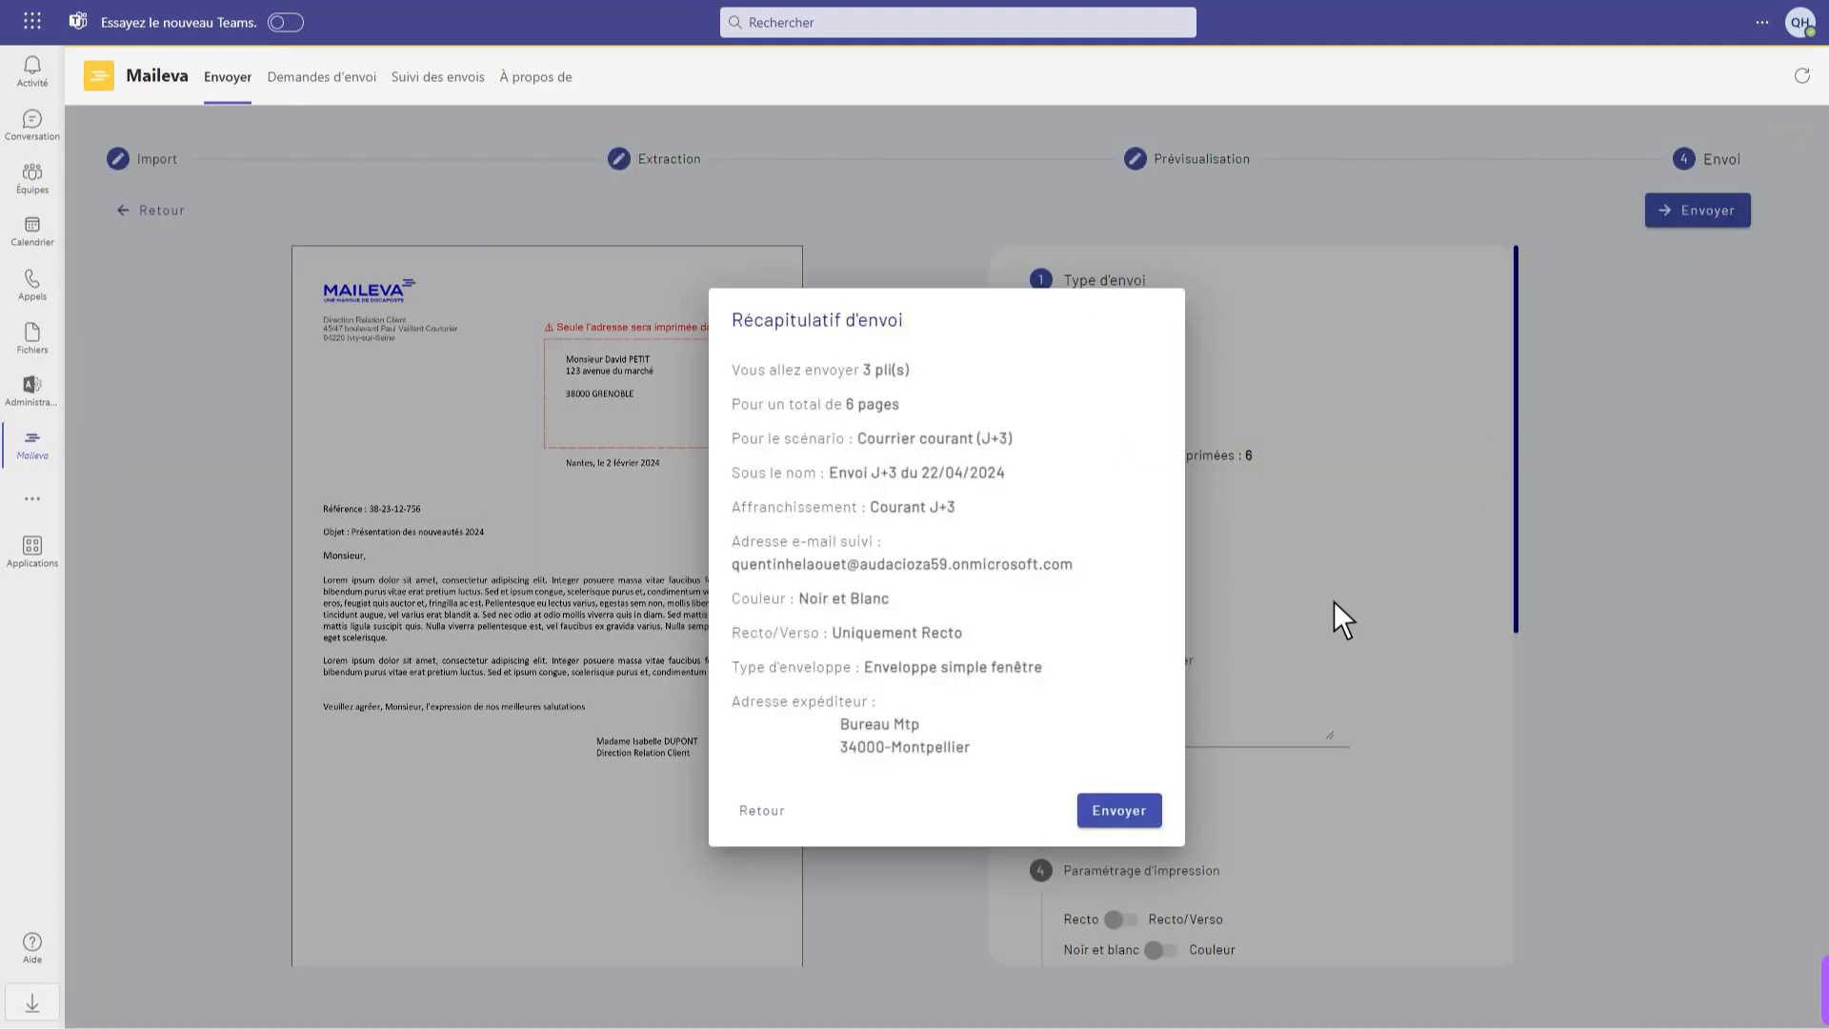
pyautogui.click(1118, 814)
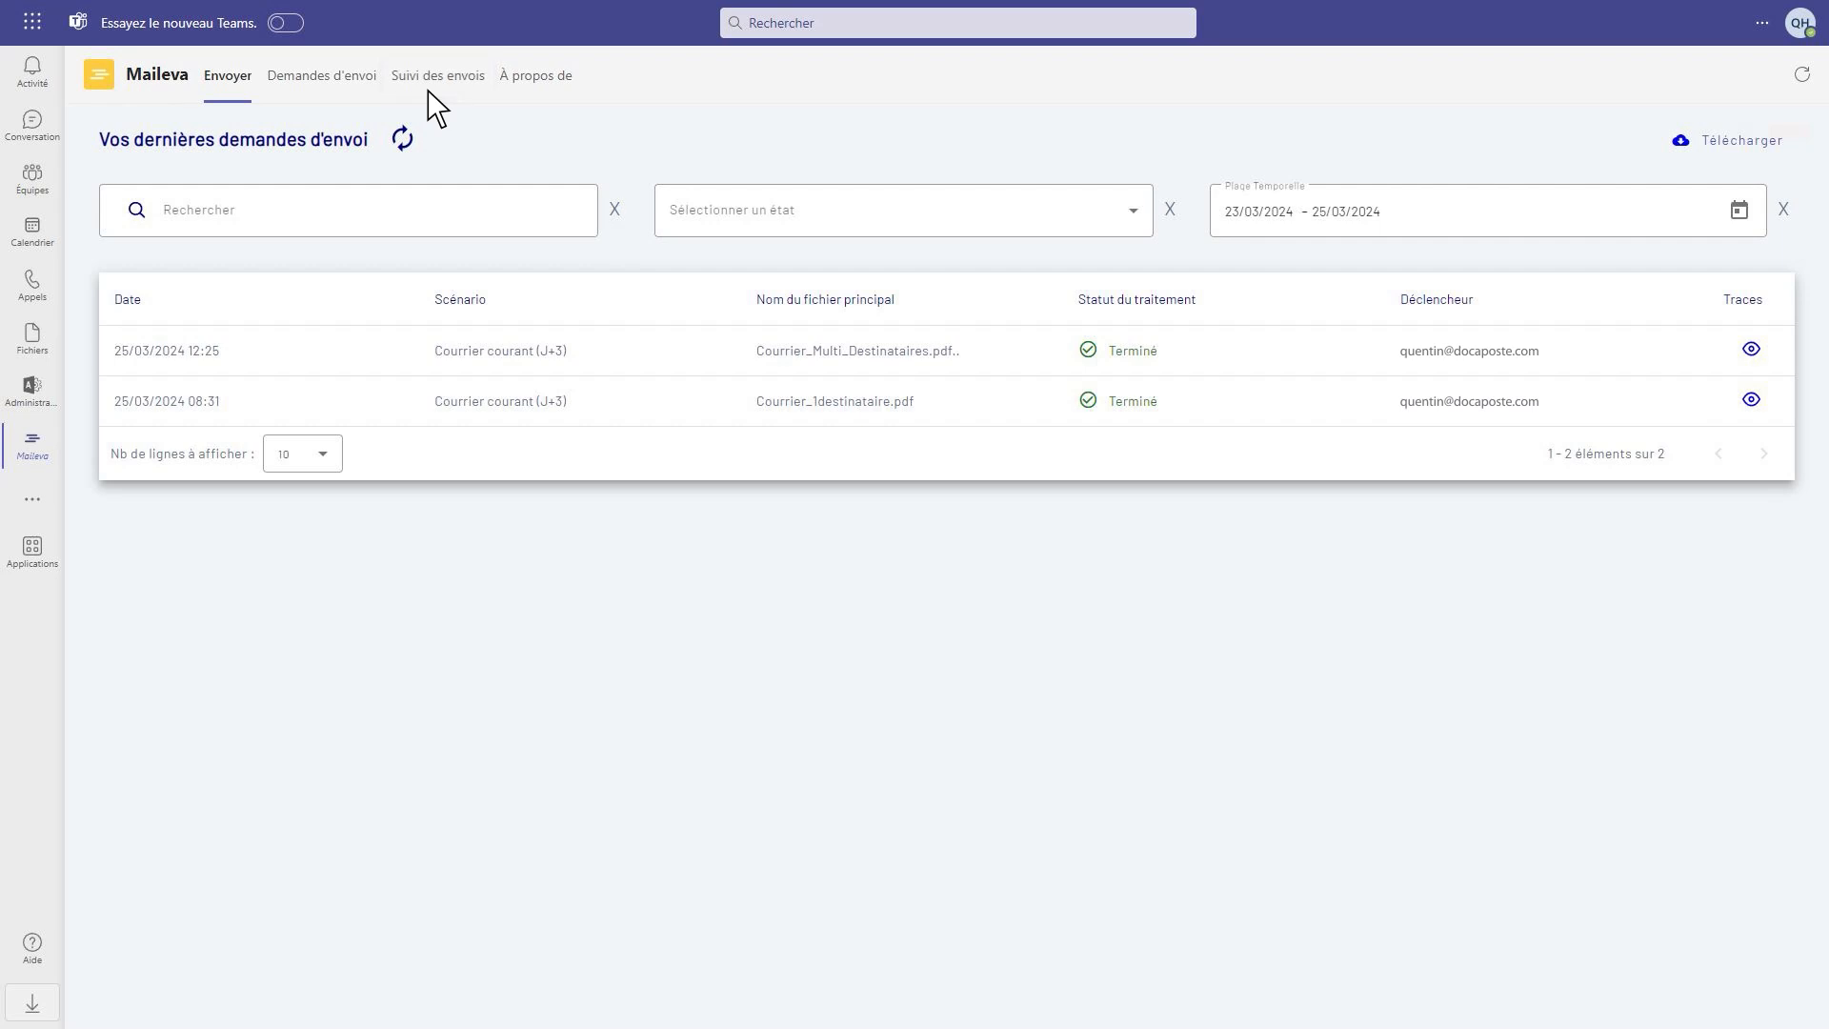
# In the sending requests, review the execution traces of the Courrier_Multi_Destinataires.pdf request and close them
pyautogui.click(316, 92)
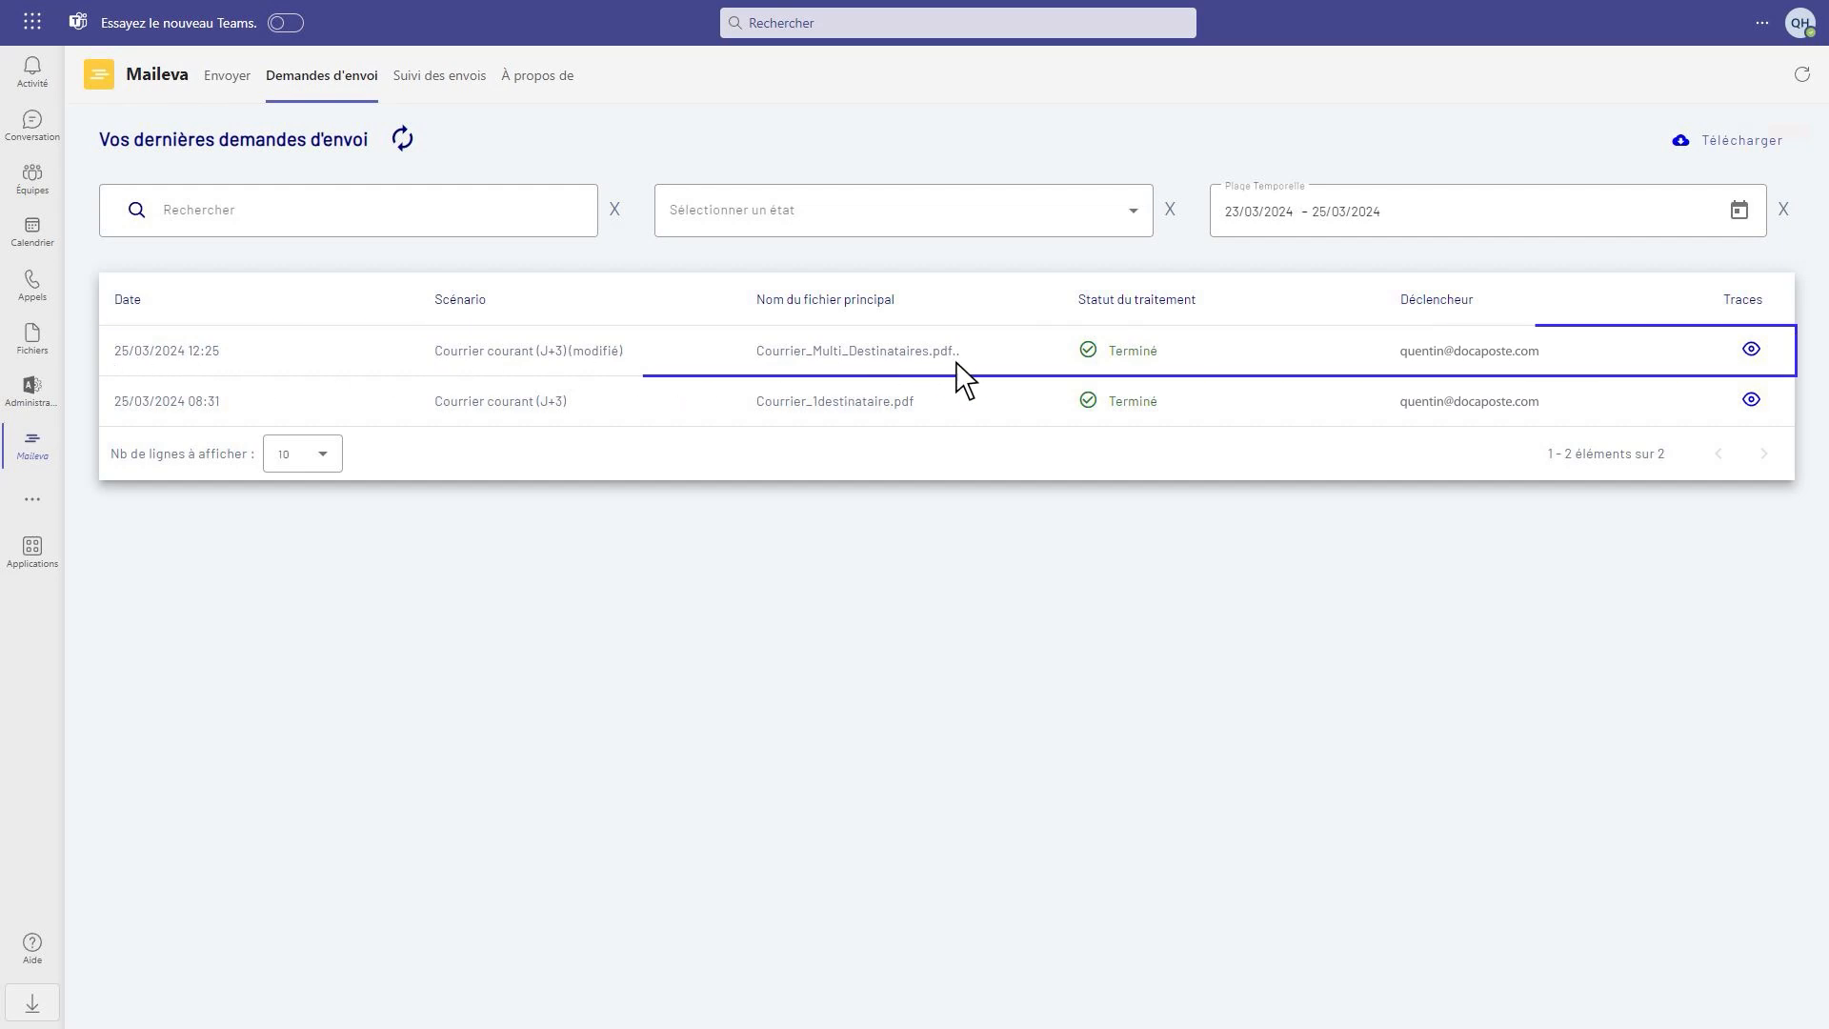
pyautogui.click(1753, 353)
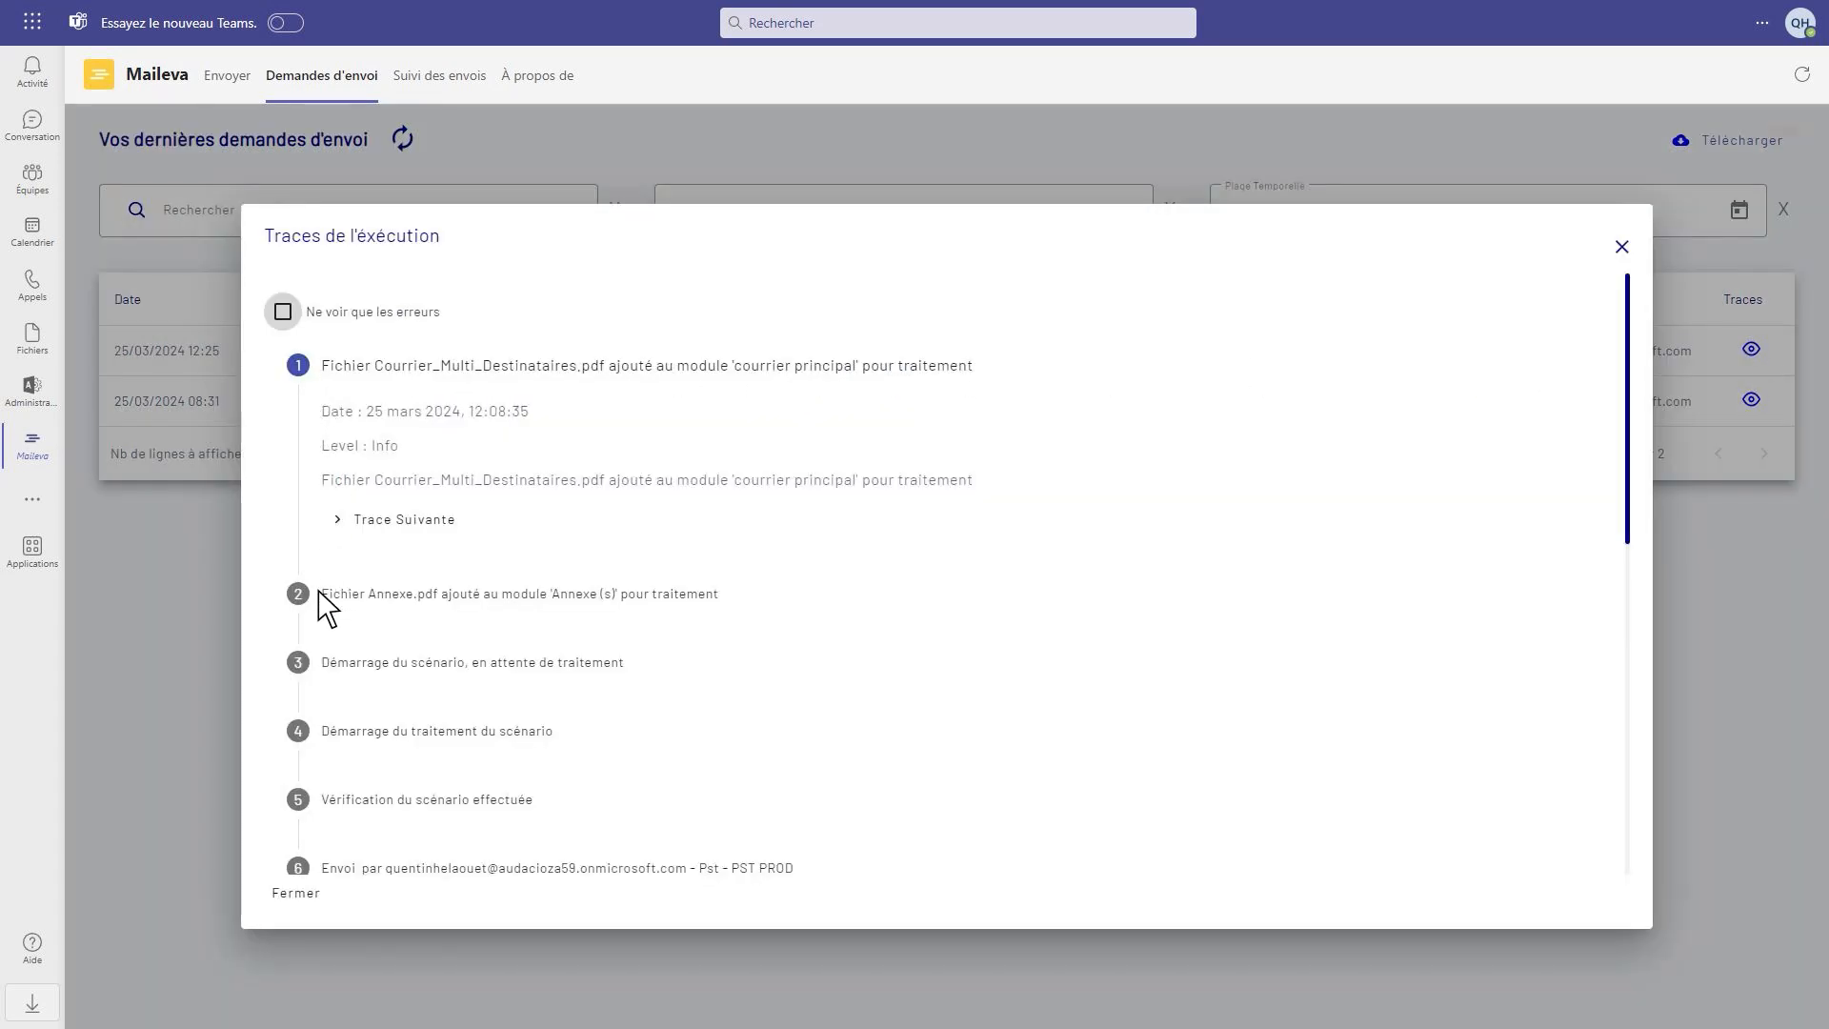
pyautogui.click(295, 896)
# Export the sending requests list as executions_25_03_2024 (1).csv and review its request rows in LibreOffice Calc
pyautogui.click(1733, 145)
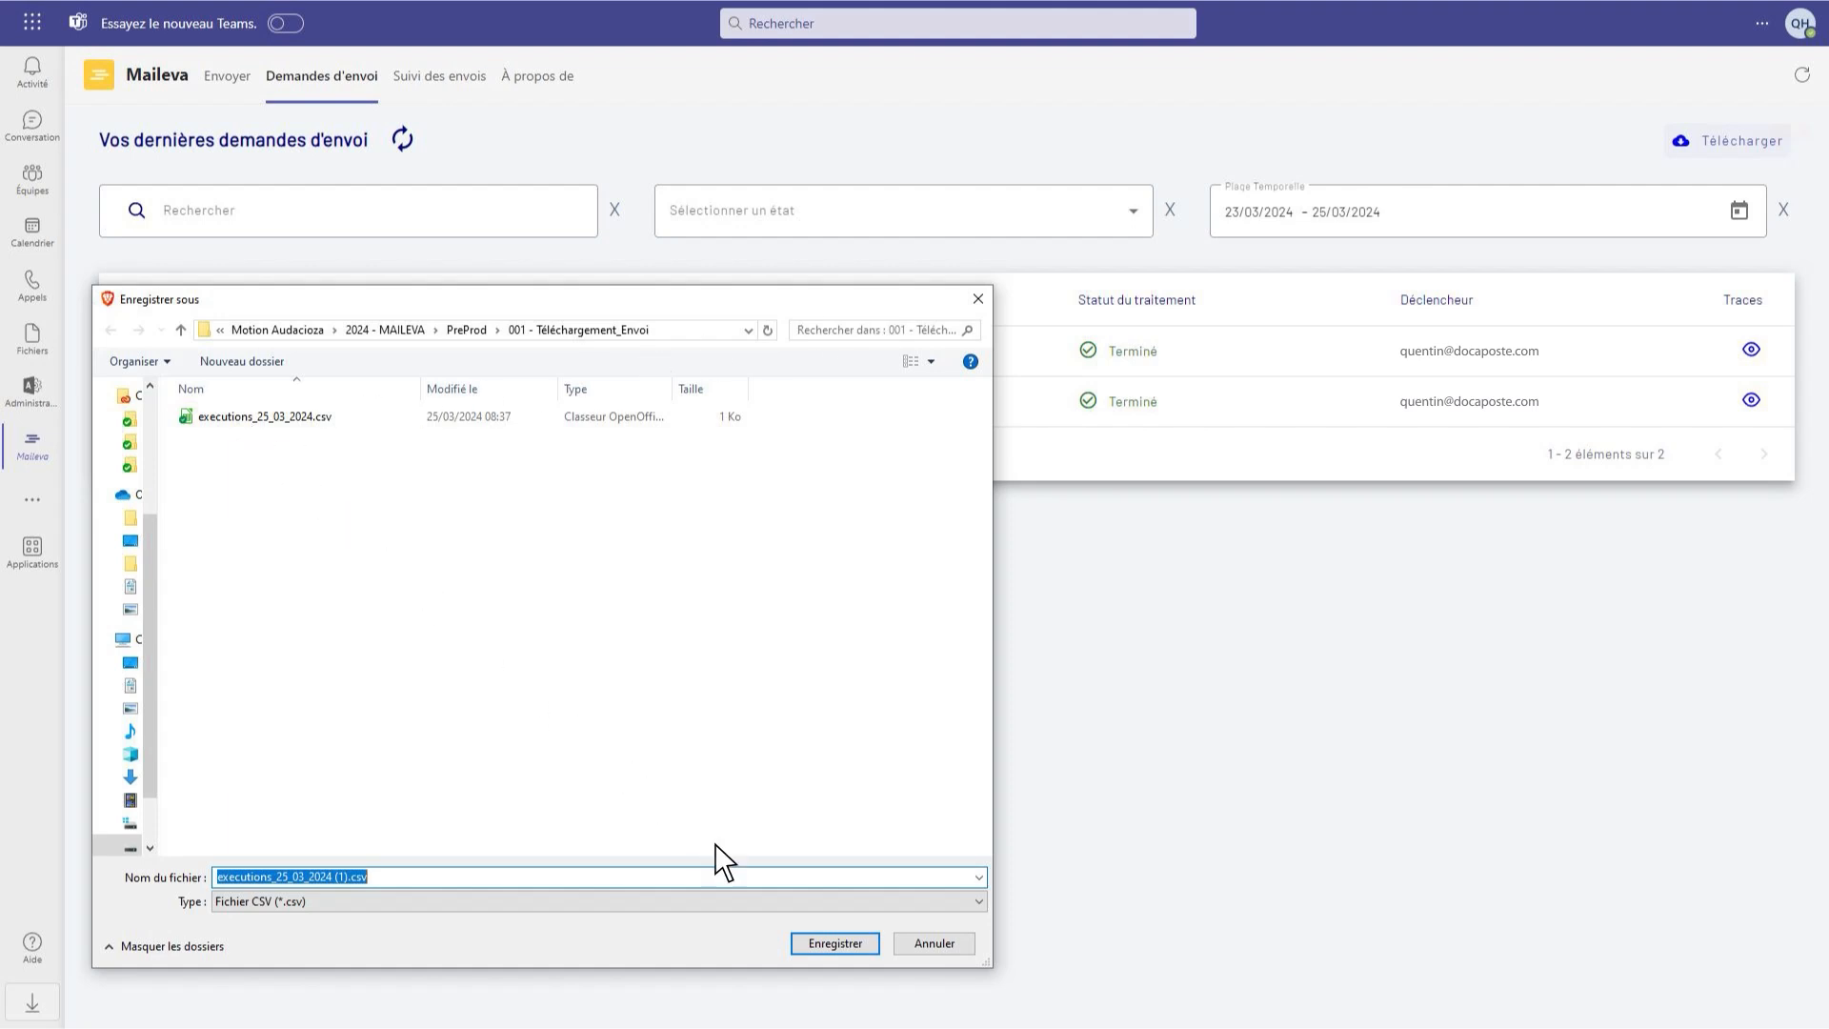
pyautogui.click(834, 943)
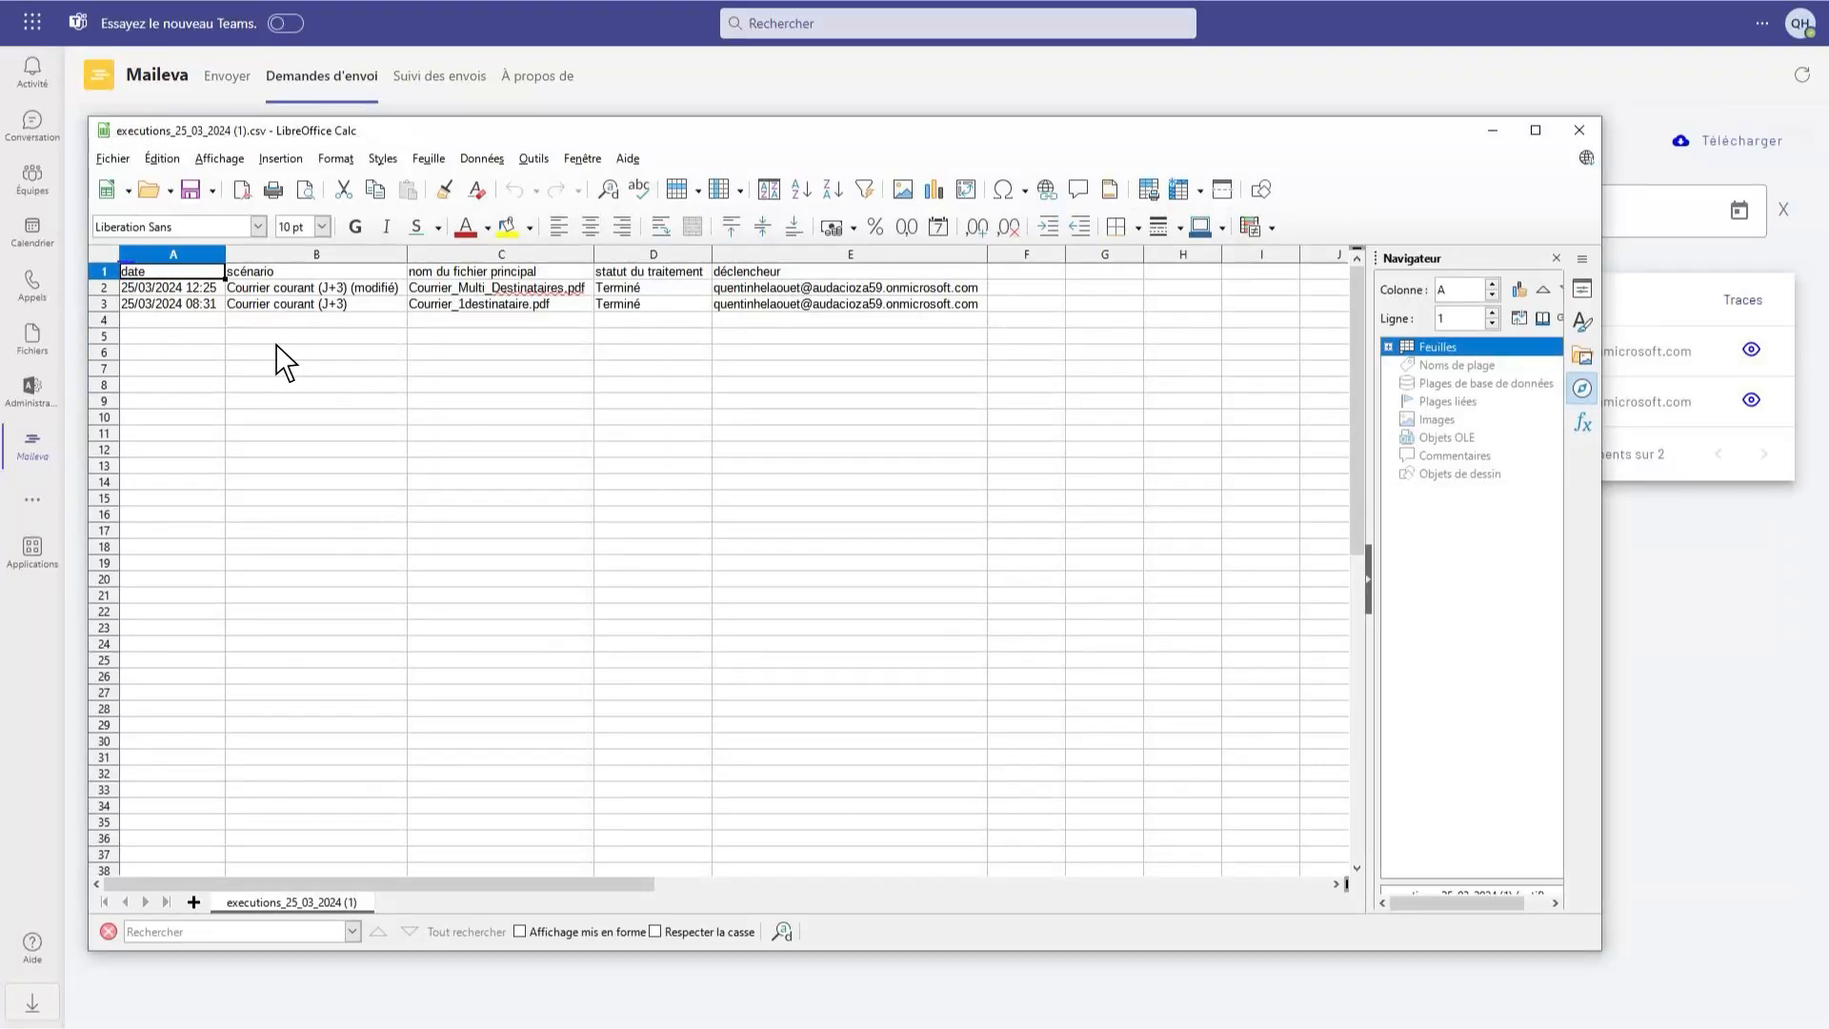
pyautogui.moveTo(167, 290); pyautogui.dragTo(648, 308)
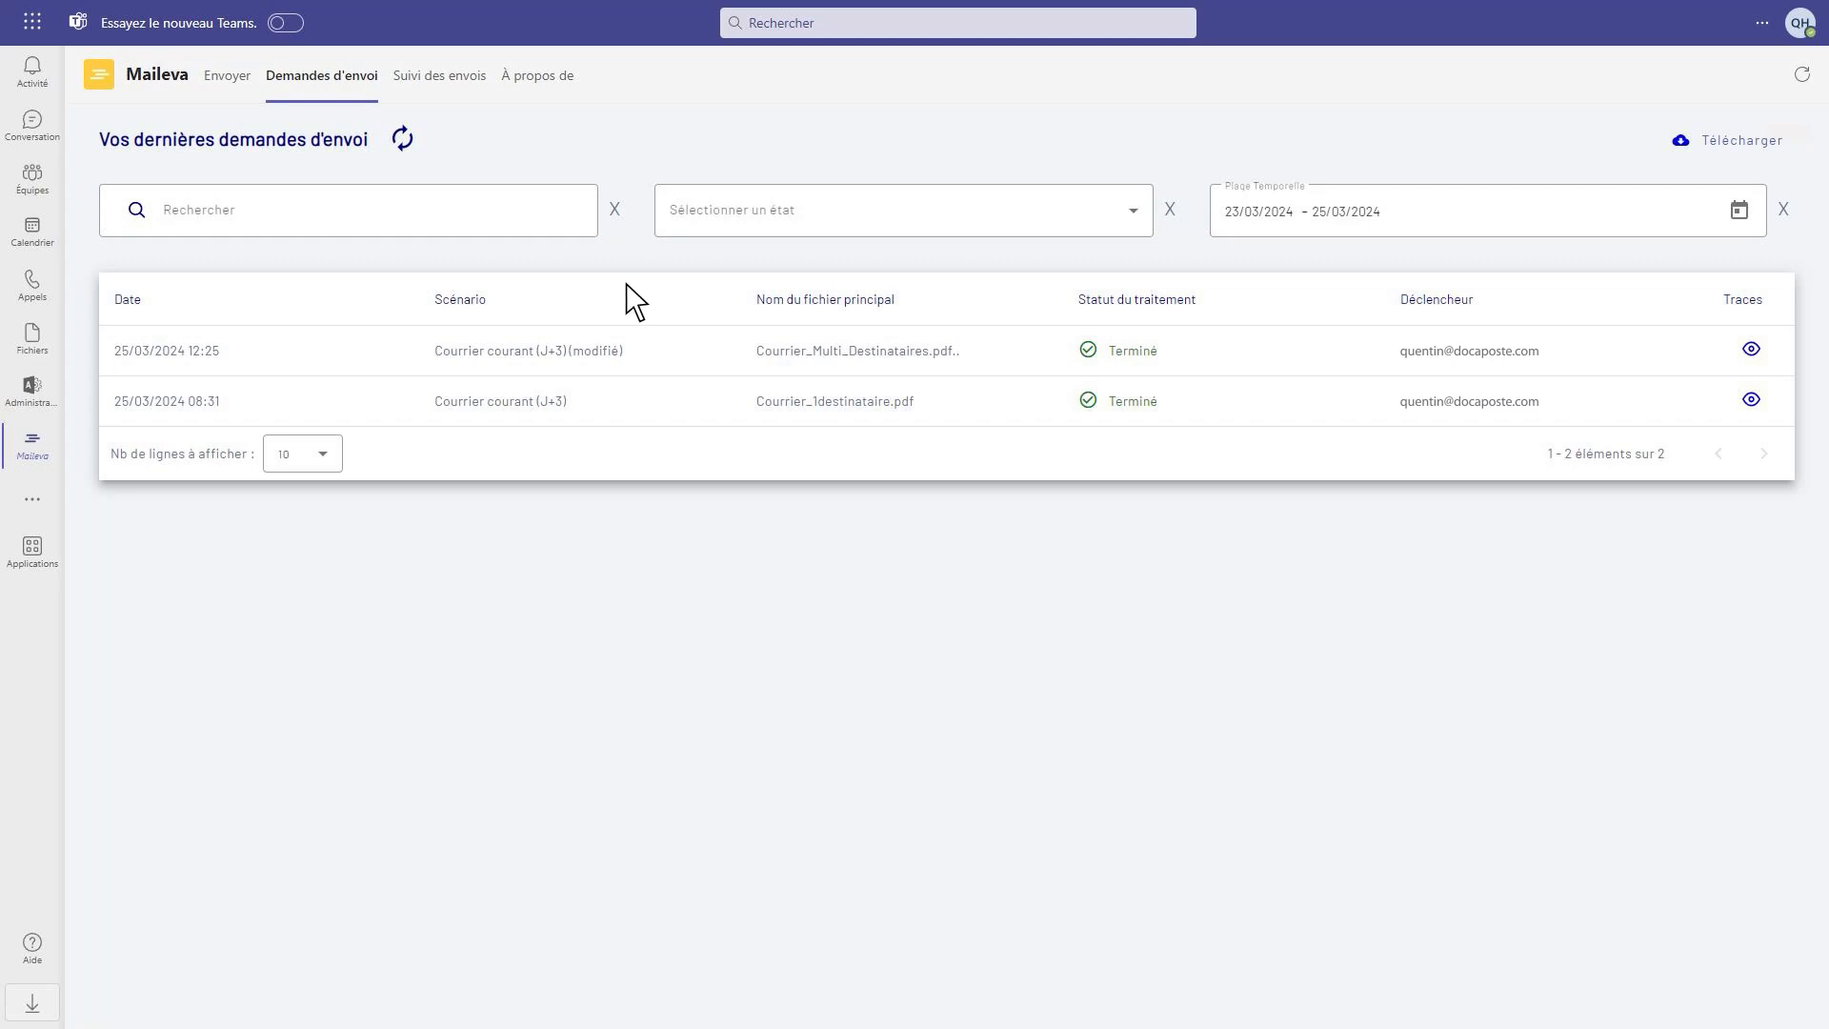
# Open the tracking list of sent mail items (Suivi des envois) to check each recipient's status
pyautogui.click(442, 86)
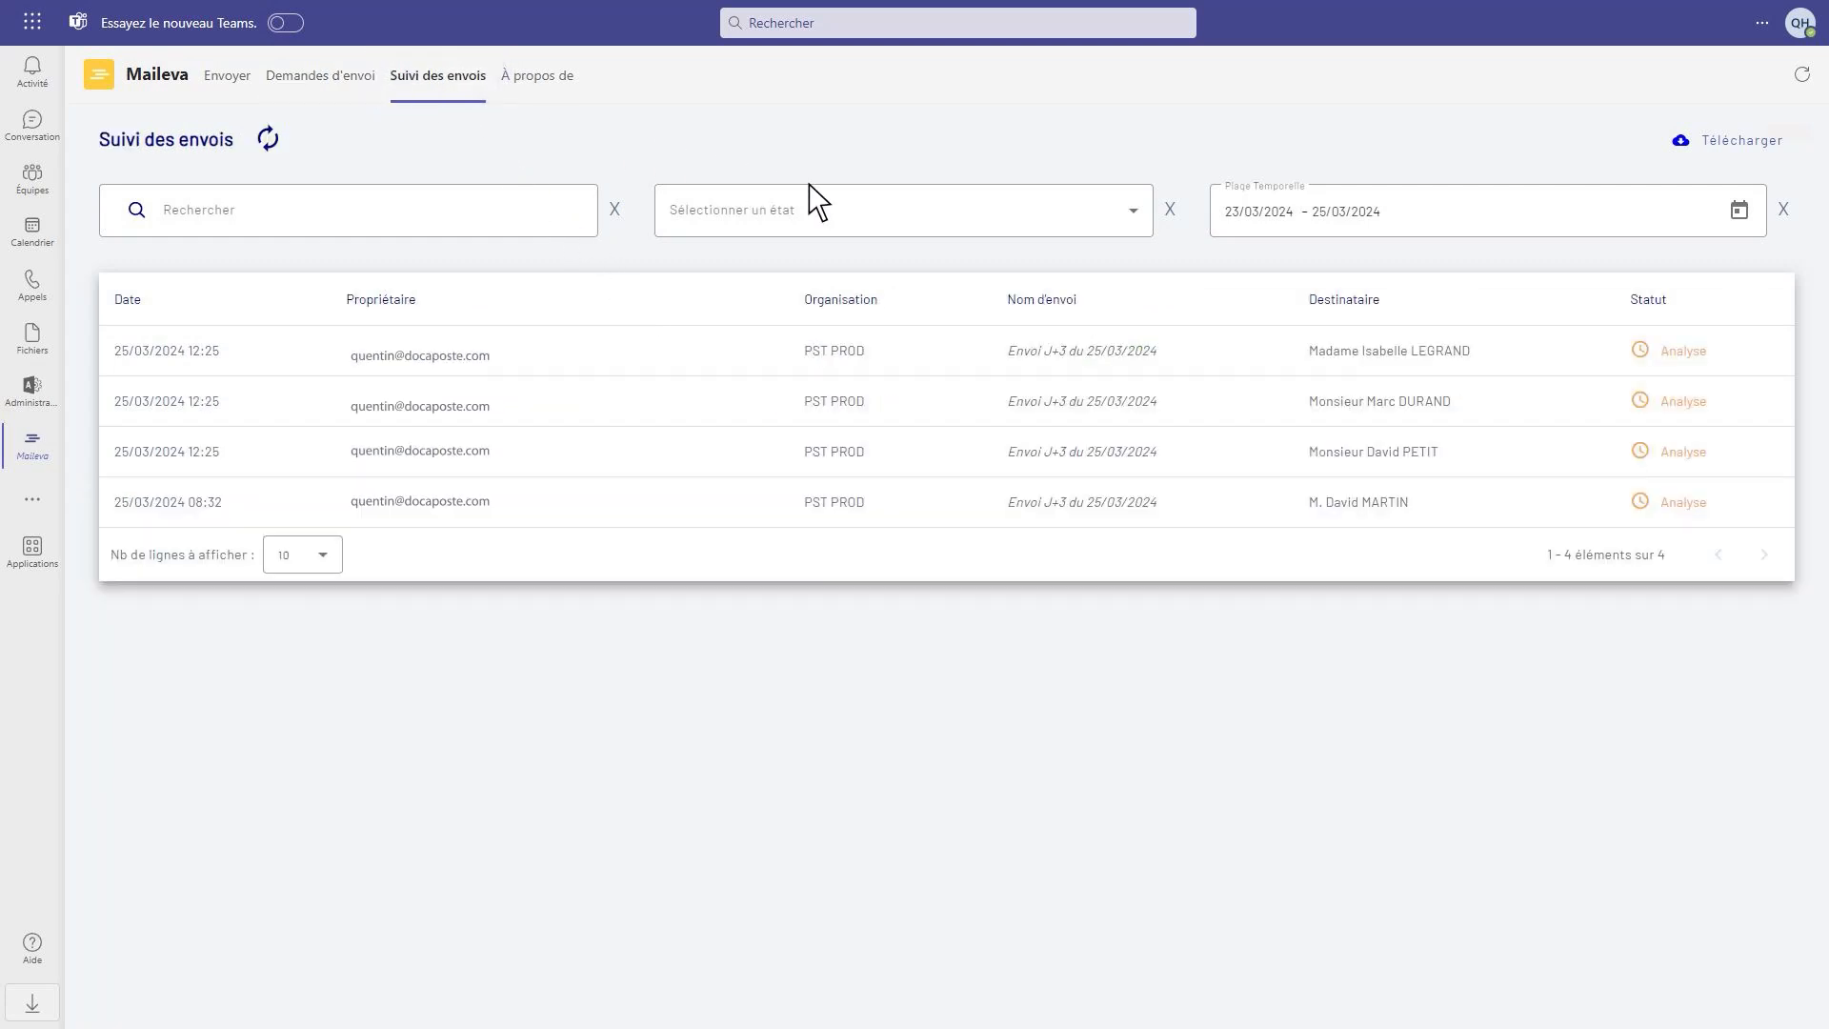